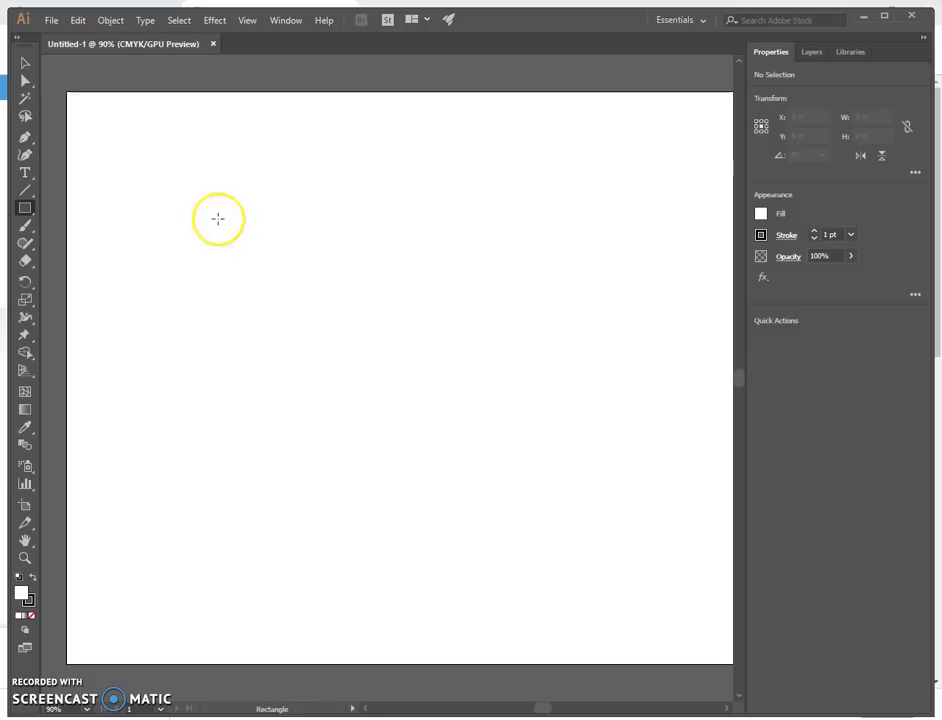
# Step: Draw a rectangle on the blank artboard, resize it to a 5 by 5 in square and move it slightly lower
pyautogui.moveTo(215, 218); pyautogui.dragTo(379, 453)
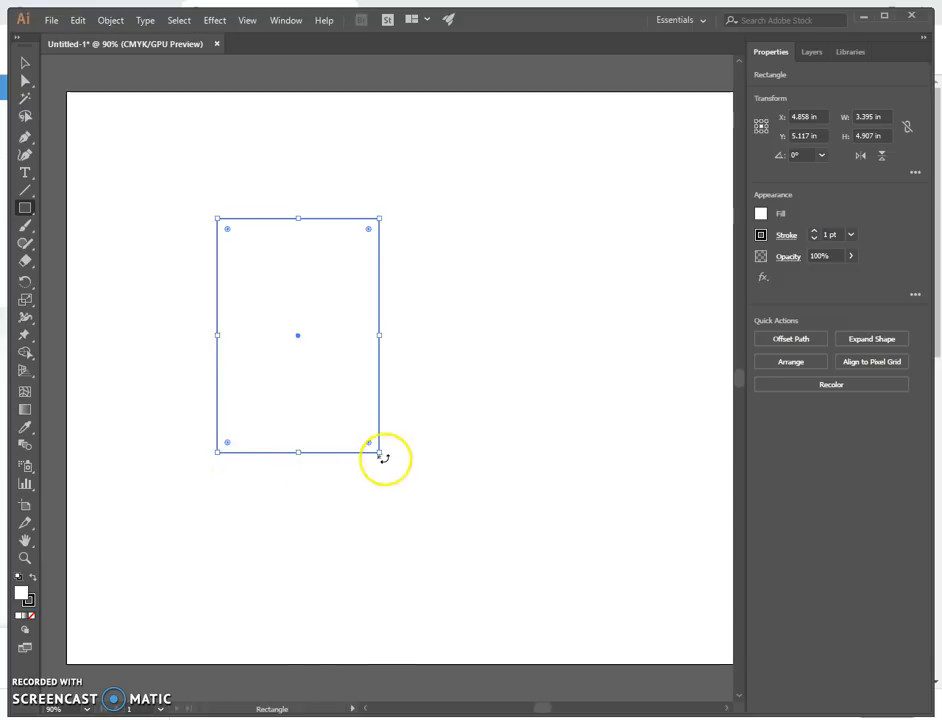
pyautogui.moveTo(380, 335); pyautogui.dragTo(456, 337)
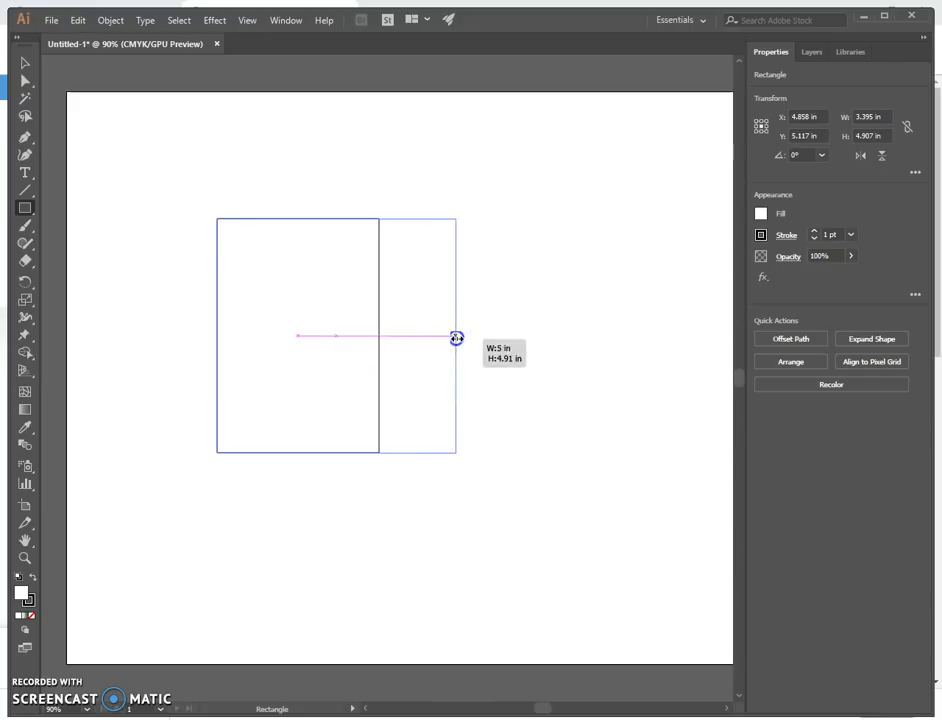
pyautogui.moveTo(456, 338); pyautogui.dragTo(456, 339)
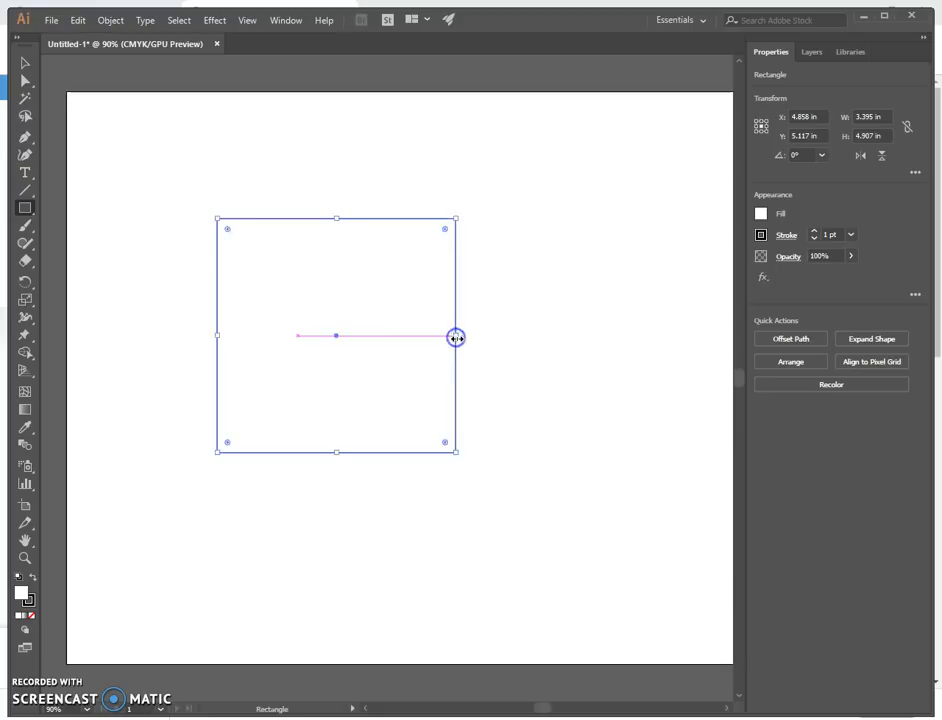
pyautogui.moveTo(337, 219); pyautogui.dragTo(340, 212)
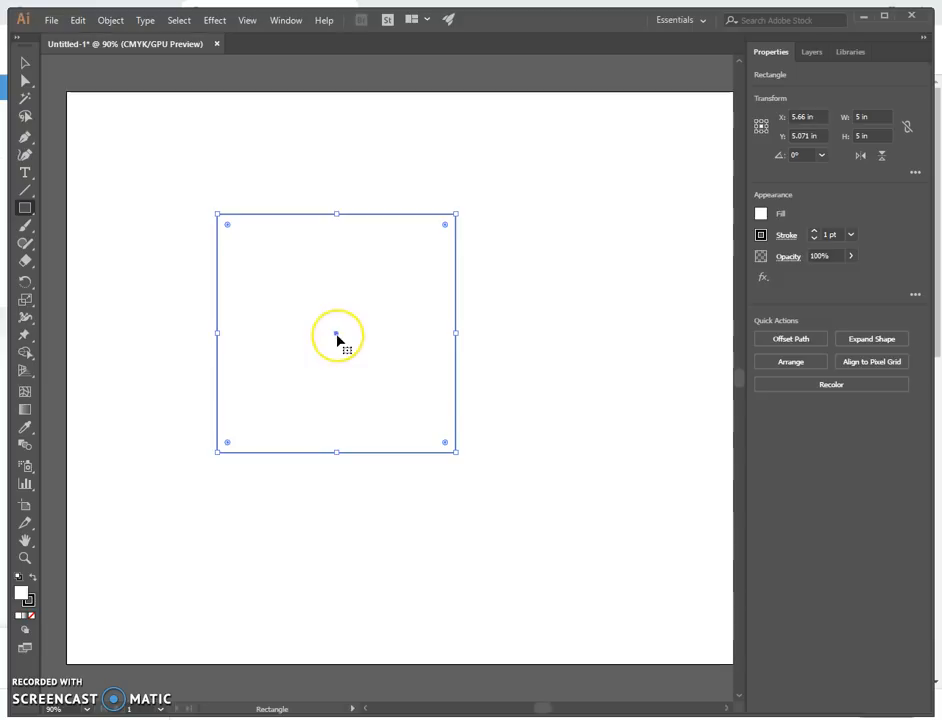
pyautogui.moveTo(337, 338); pyautogui.dragTo(326, 394)
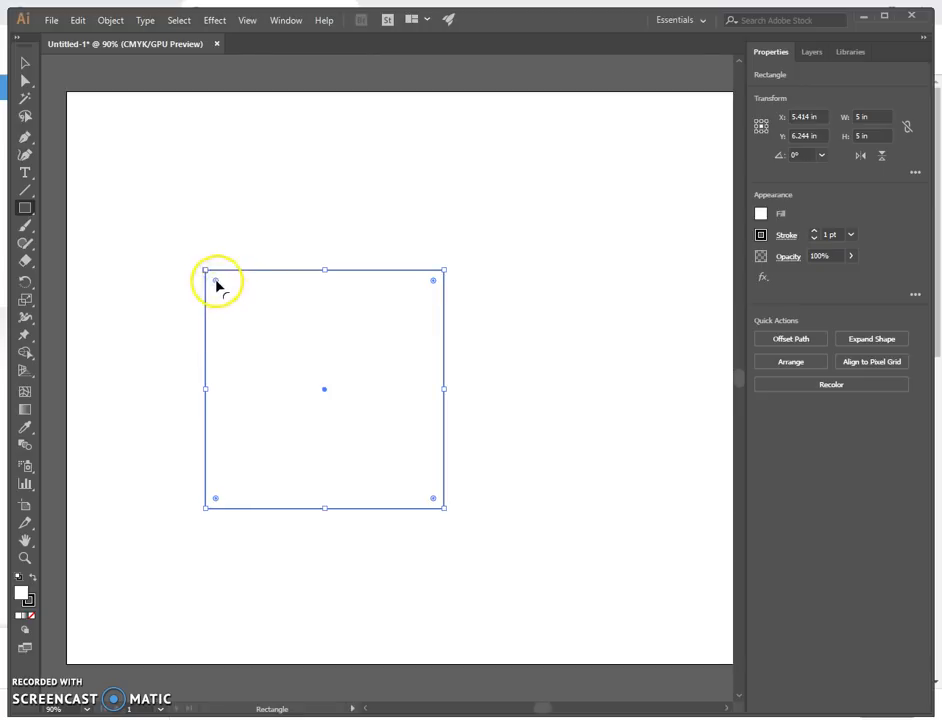
# Step: Round all four corners of the square as far as they go so that it forms a circle
pyautogui.moveTo(218, 285); pyautogui.dragTo(247, 318)
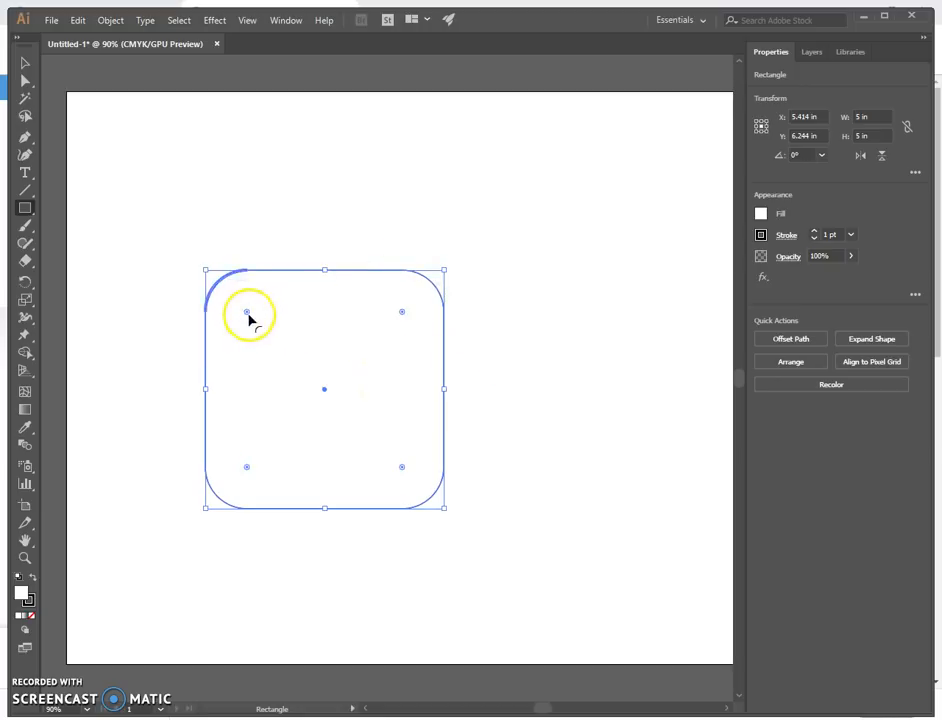
pyautogui.moveTo(248, 317); pyautogui.dragTo(294, 347)
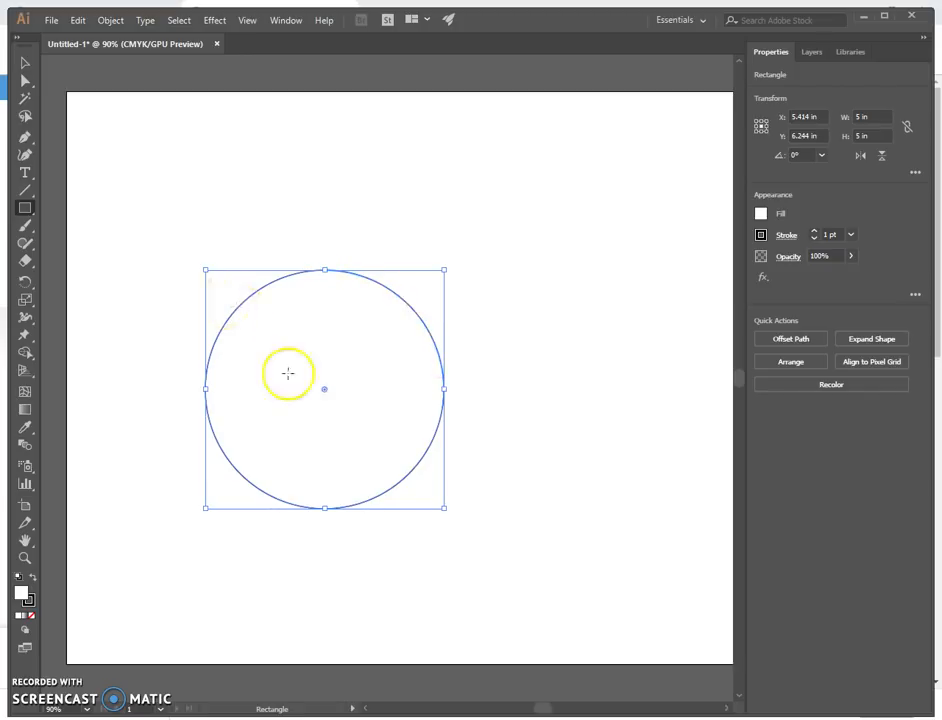
pyautogui.moveTo(324, 391); pyautogui.dragTo(280, 355)
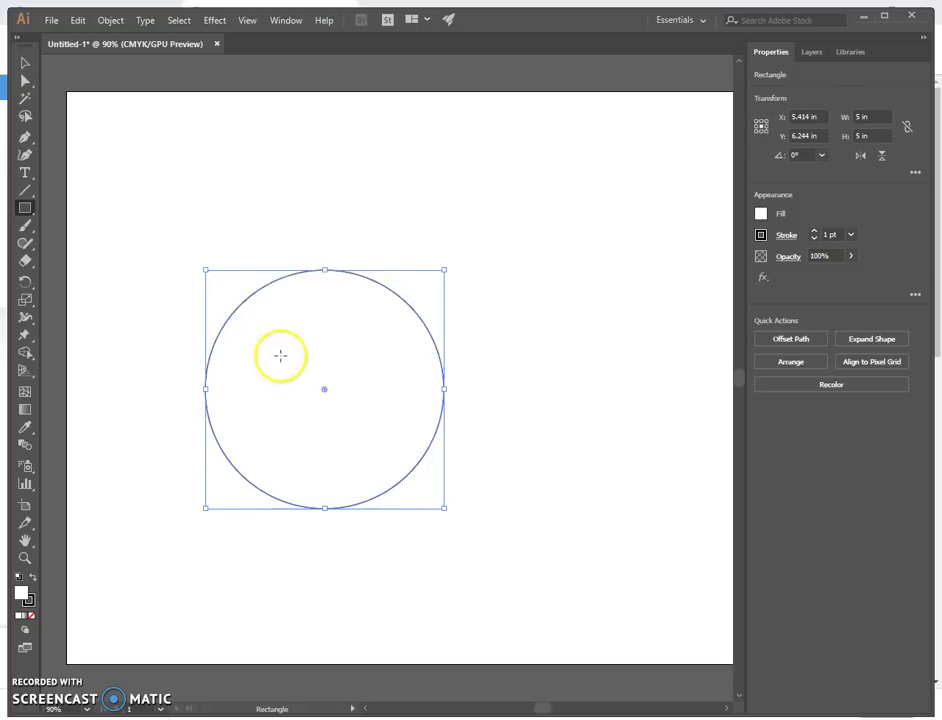
pyautogui.moveTo(326, 394)
pyautogui.mouseDown()
pyautogui.moveTo(250, 330)
pyautogui.moveTo(314, 391)
pyautogui.mouseUp()
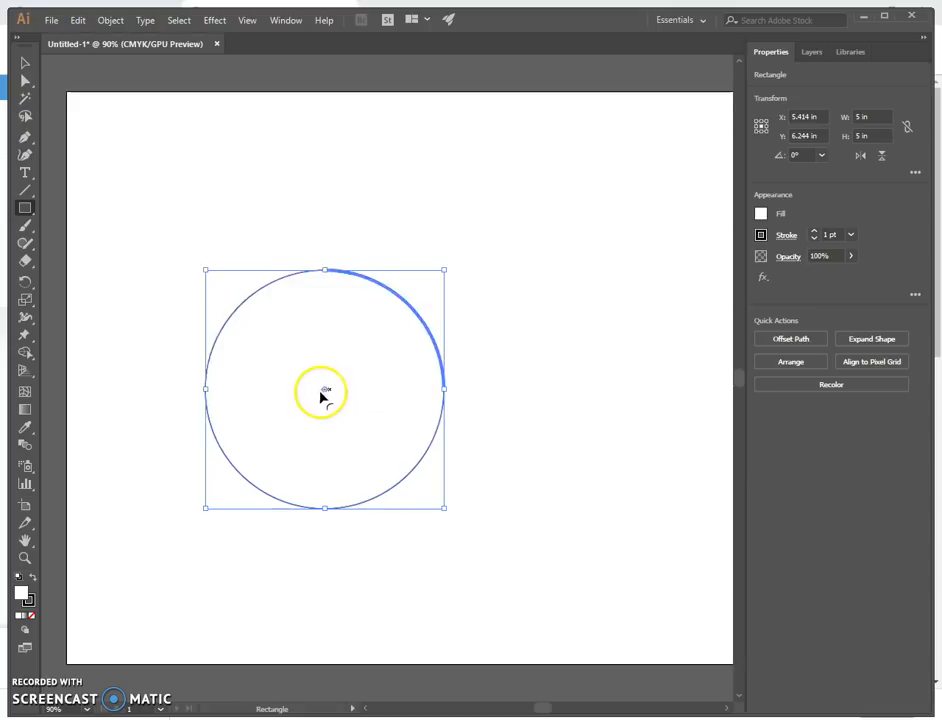
# Step: Undo the latest corner radius changes, back to the square with slightly rounded corners
pyautogui.click(77, 21)
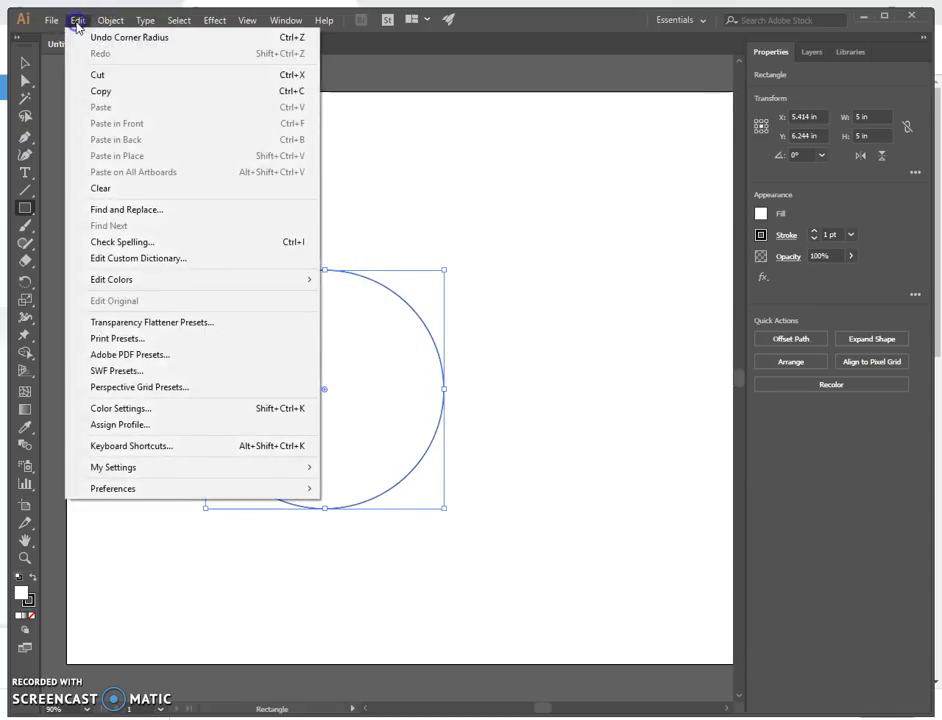
pyautogui.click(95, 37)
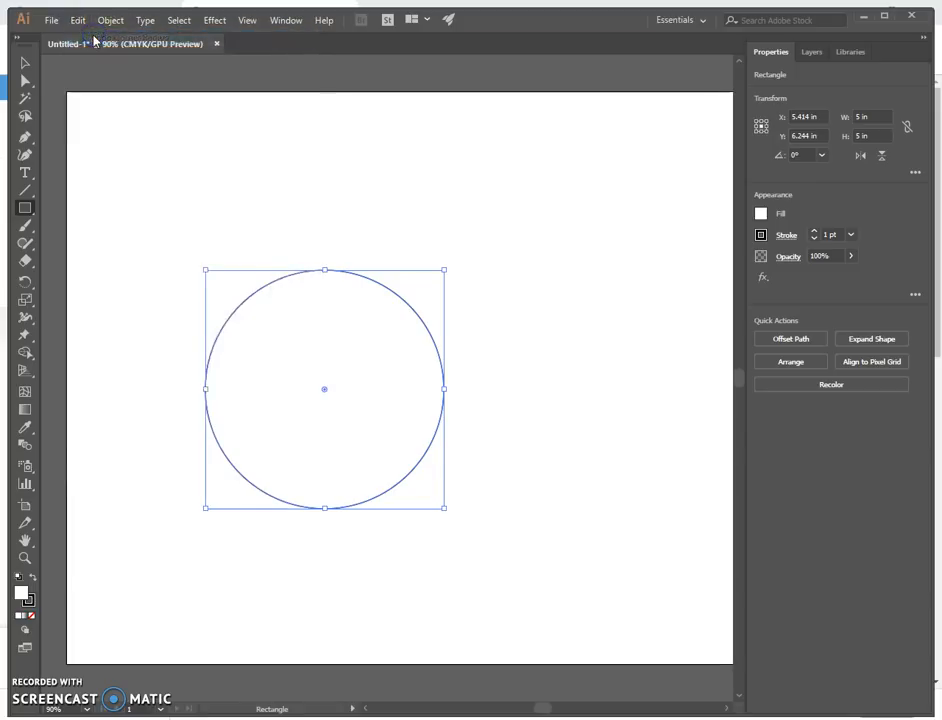
pyautogui.click(78, 21)
pyautogui.click(80, 37)
pyautogui.click(75, 21)
pyautogui.click(80, 37)
pyautogui.click(77, 21)
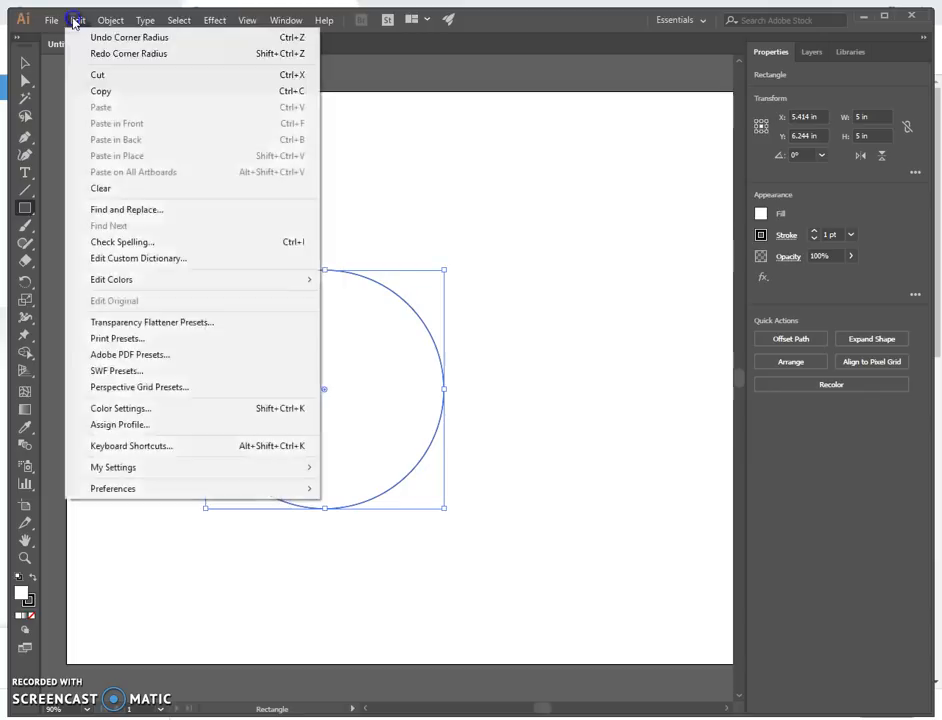
pyautogui.click(96, 37)
pyautogui.click(77, 19)
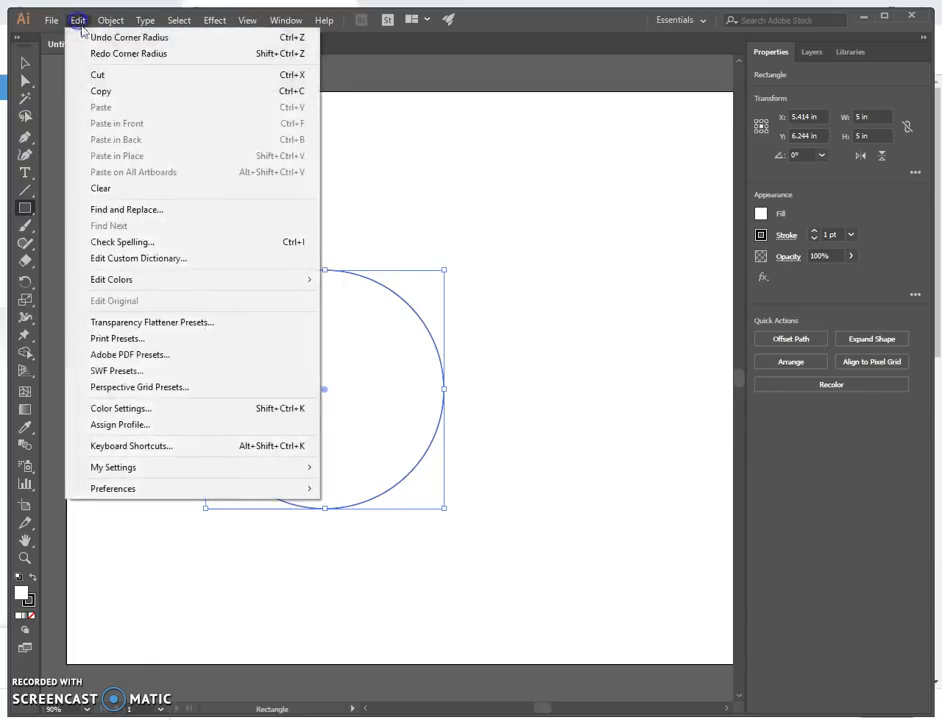
pyautogui.click(85, 37)
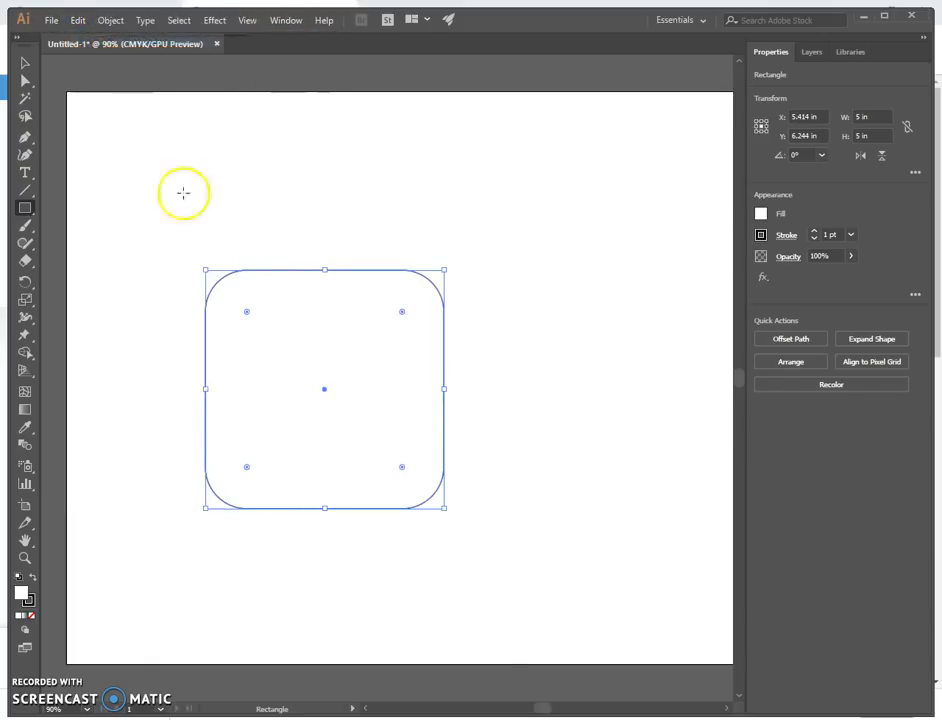
# Step: Make the square's rounded corners fully sharp and rotate the square 45° into a diamond
pyautogui.moveTo(248, 315); pyautogui.dragTo(187, 264)
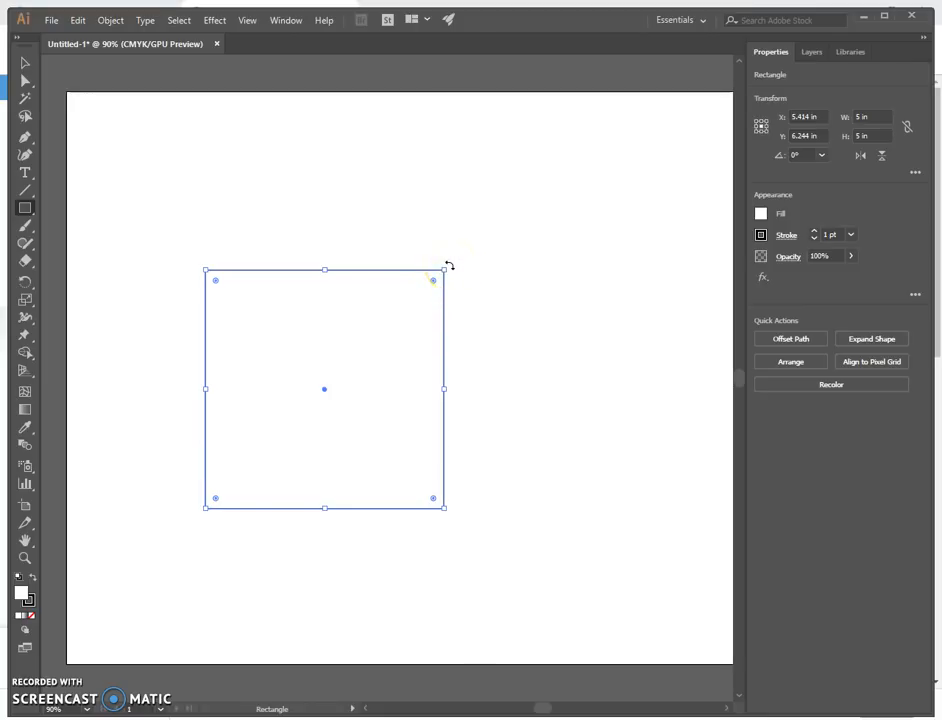
pyautogui.moveTo(452, 269); pyautogui.dragTo(326, 218)
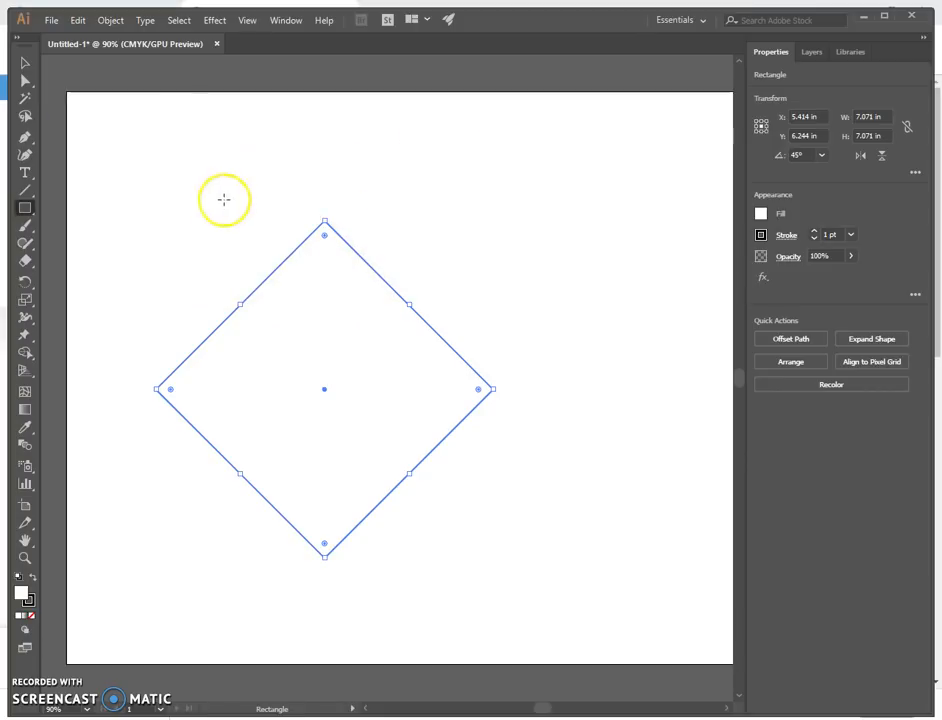
# Step: Draw five smaller rectangles around the diamond: three along its right side, one at its lower left and one at its upper left
pyautogui.moveTo(365, 260); pyautogui.dragTo(457, 218)
pyautogui.moveTo(441, 360); pyautogui.dragTo(507, 419)
pyautogui.moveTo(504, 526); pyautogui.dragTo(383, 473)
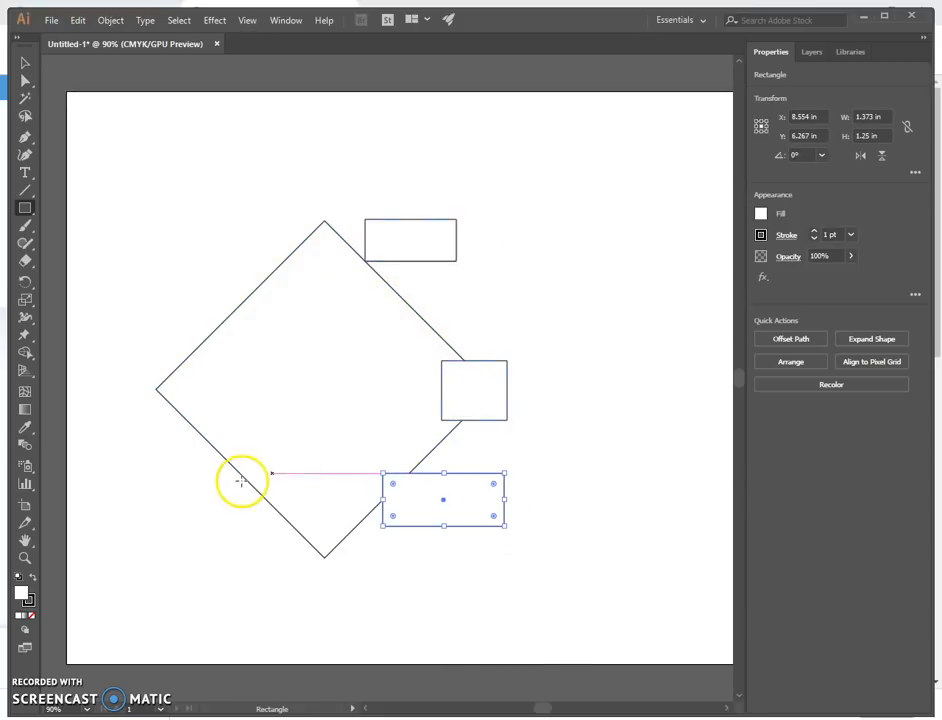
pyautogui.moveTo(148, 465); pyautogui.dragTo(271, 587)
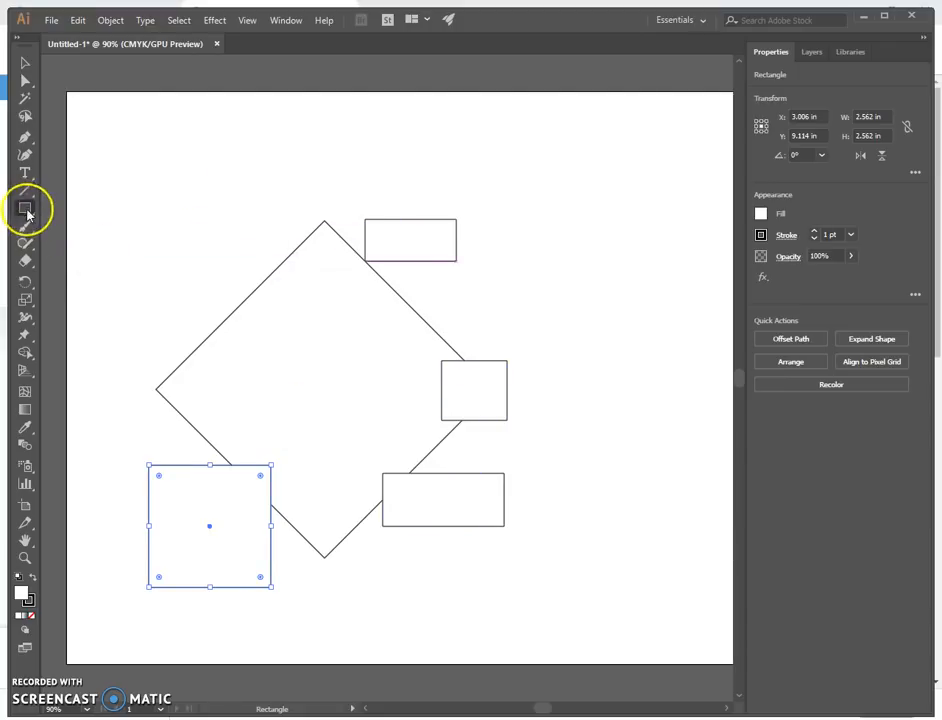
pyautogui.moveTo(158, 164); pyautogui.dragTo(211, 224)
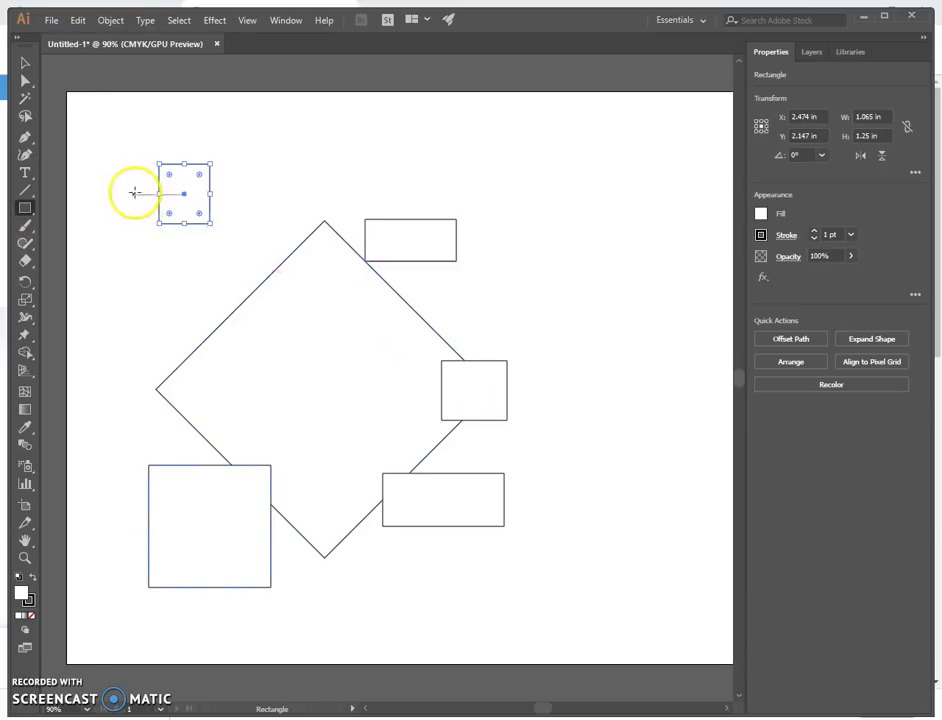
# Step: Delete the five small rectangles around the diamond one by one, keeping only the diamond
pyautogui.click(25, 64)
pyautogui.click(296, 186)
pyautogui.click(305, 237)
pyautogui.click(624, 283)
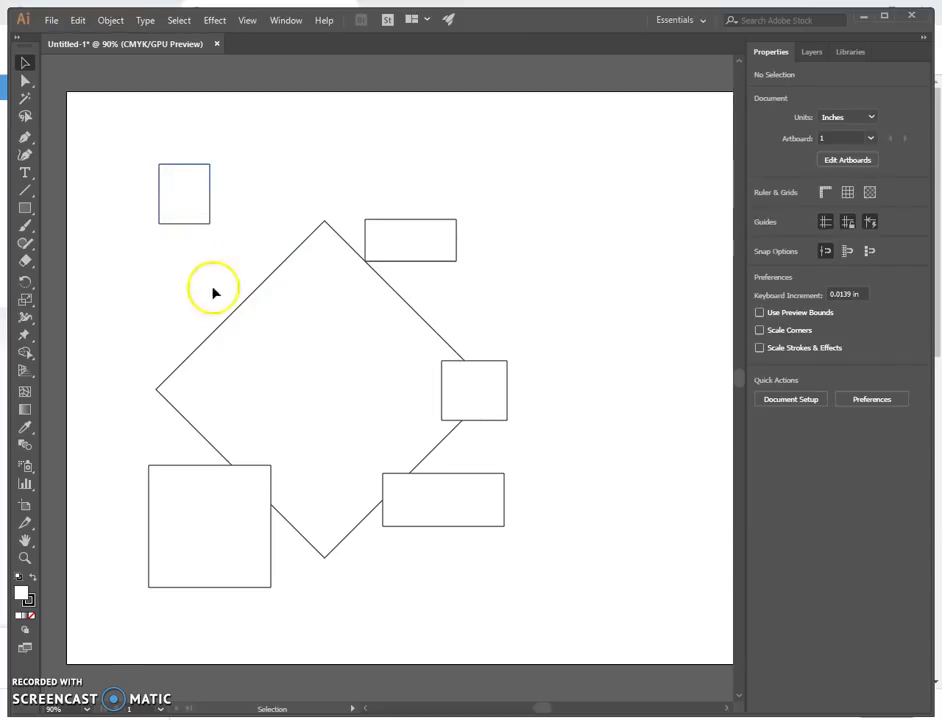
pyautogui.click(196, 185)
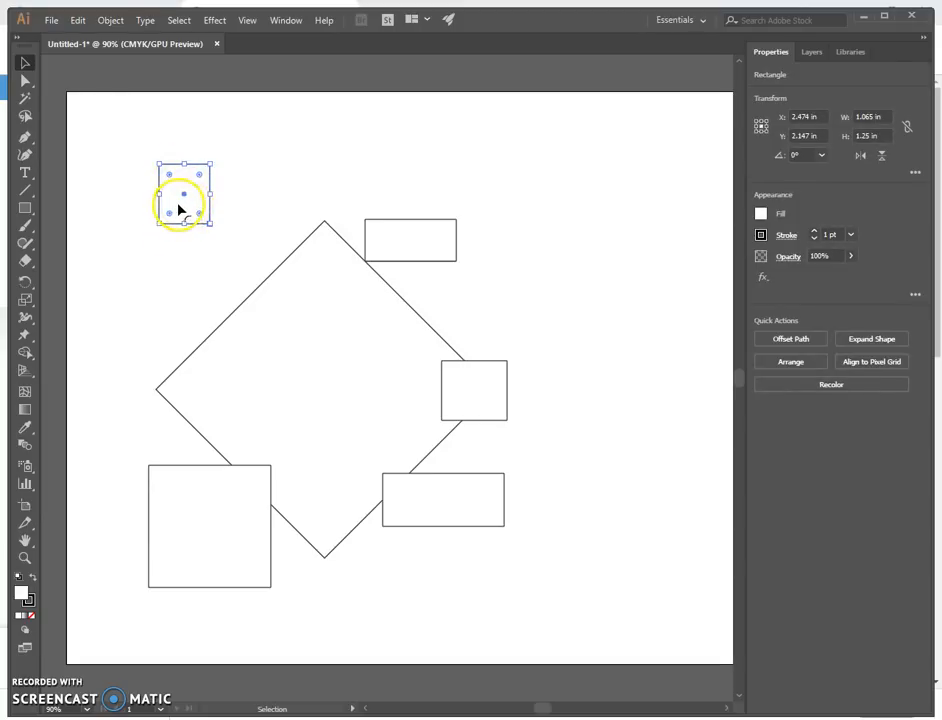
pyautogui.press('Delete')
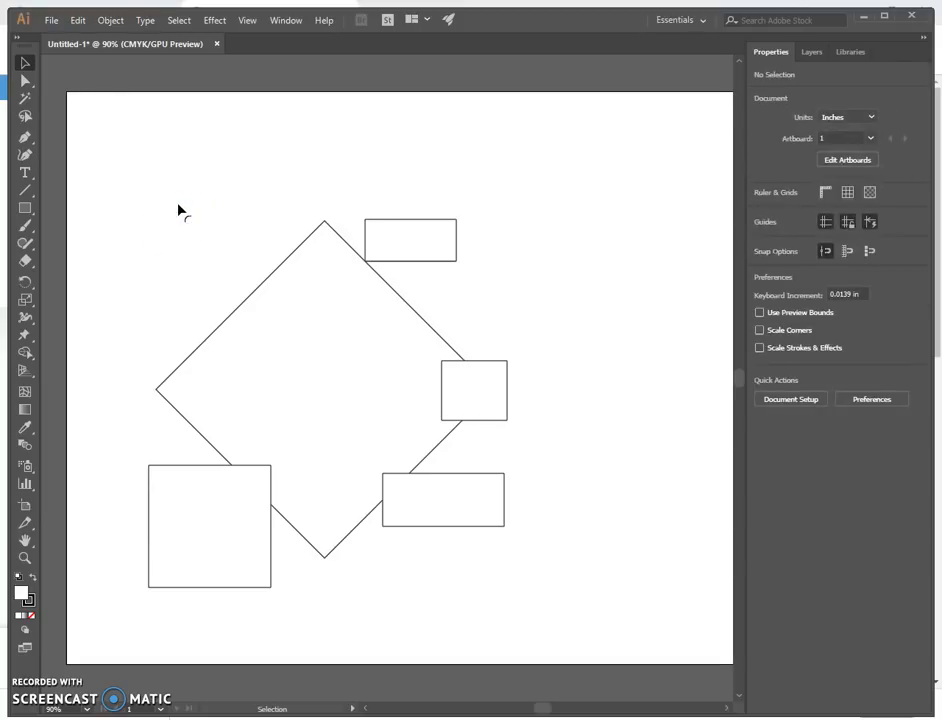
pyautogui.click(408, 240)
pyautogui.press('Delete')
pyautogui.click(478, 386)
pyautogui.press('Delete')
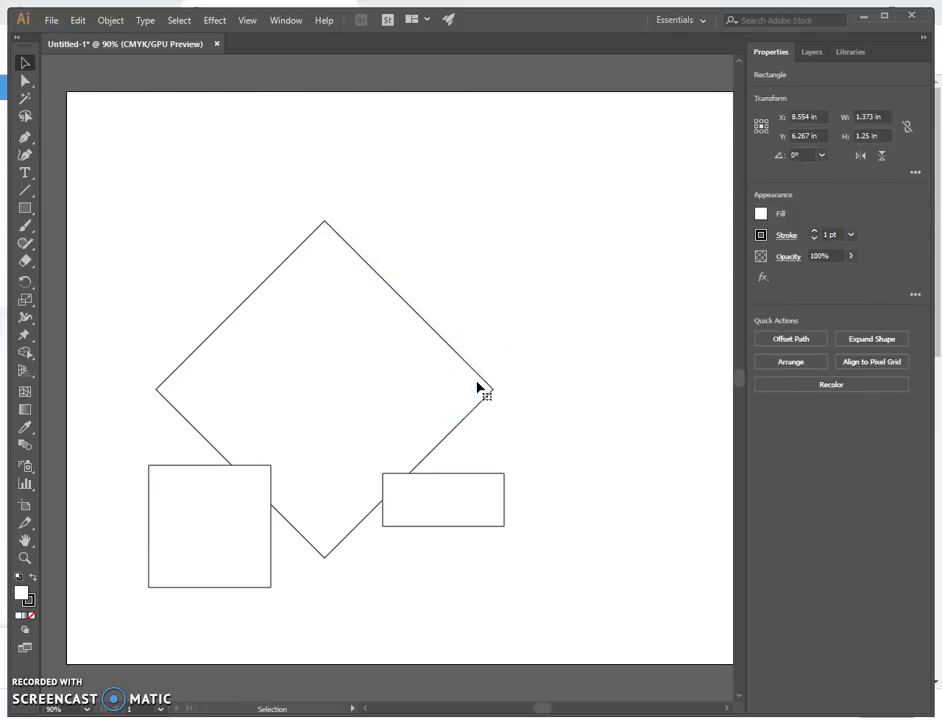
pyautogui.click(460, 501)
pyautogui.press('Delete')
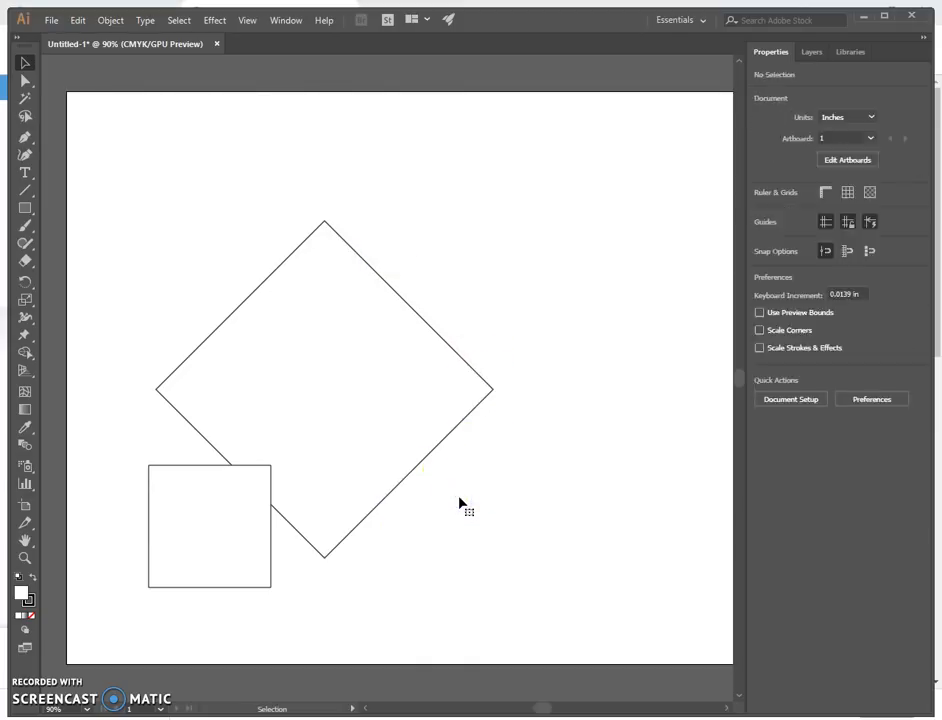
pyautogui.click(214, 500)
pyautogui.press('Delete')
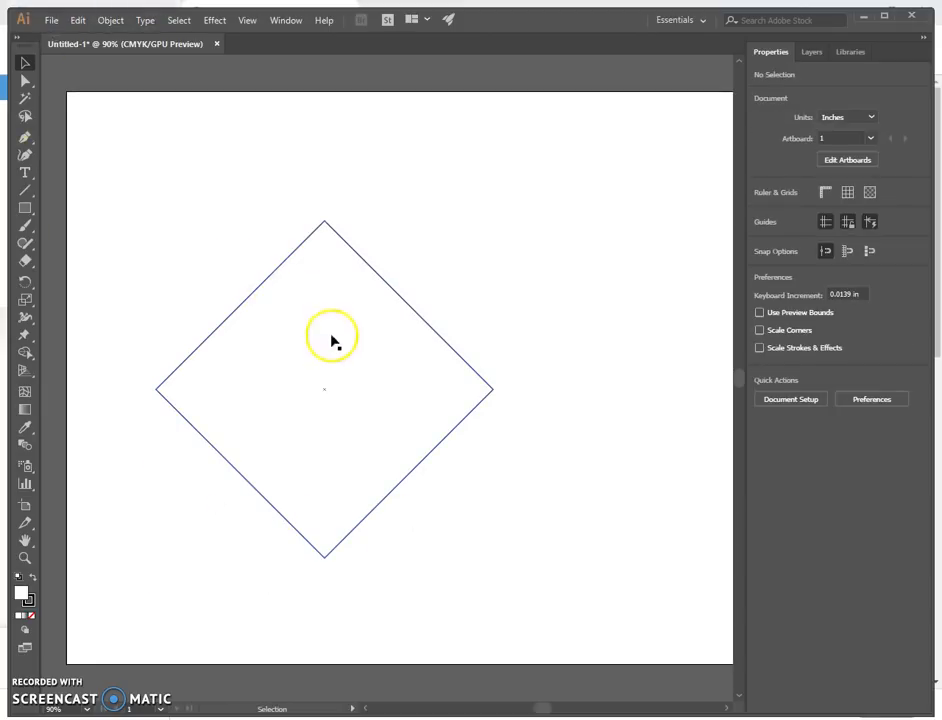
# Step: Move the diamond to the artboard's upper right, rotated upright to 90°, and enlarge it proportionally to about 5.8 in
pyautogui.moveTo(326, 391); pyautogui.dragTo(334, 372)
pyautogui.moveTo(450, 278); pyautogui.dragTo(468, 314)
pyautogui.moveTo(641, 309); pyautogui.dragTo(571, 209)
pyautogui.moveTo(469, 313); pyautogui.dragTo(524, 268)
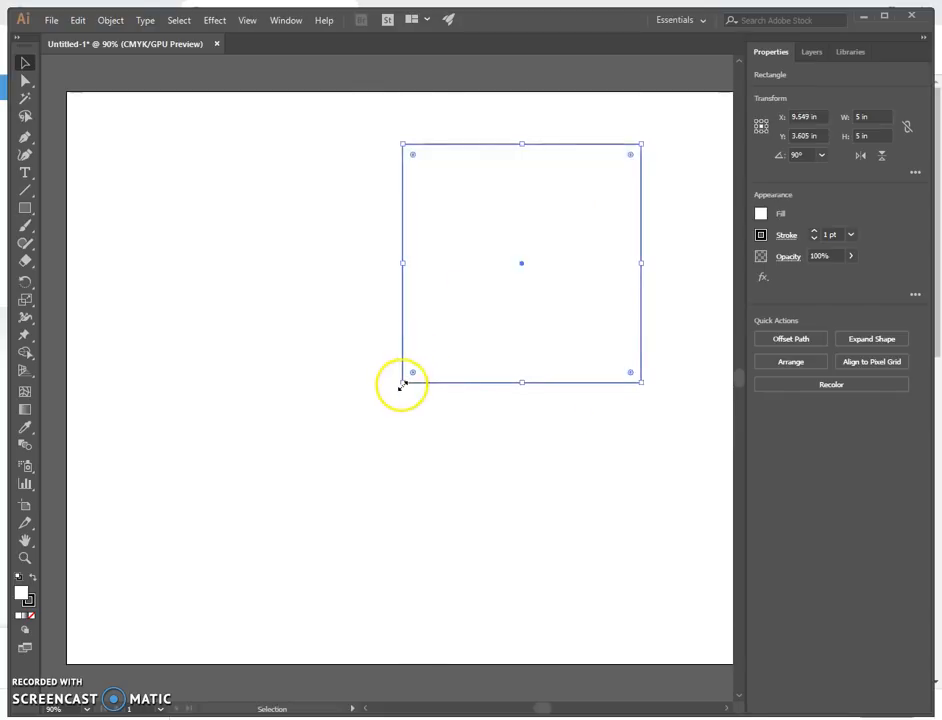
pyautogui.moveTo(401, 384); pyautogui.dragTo(364, 435)
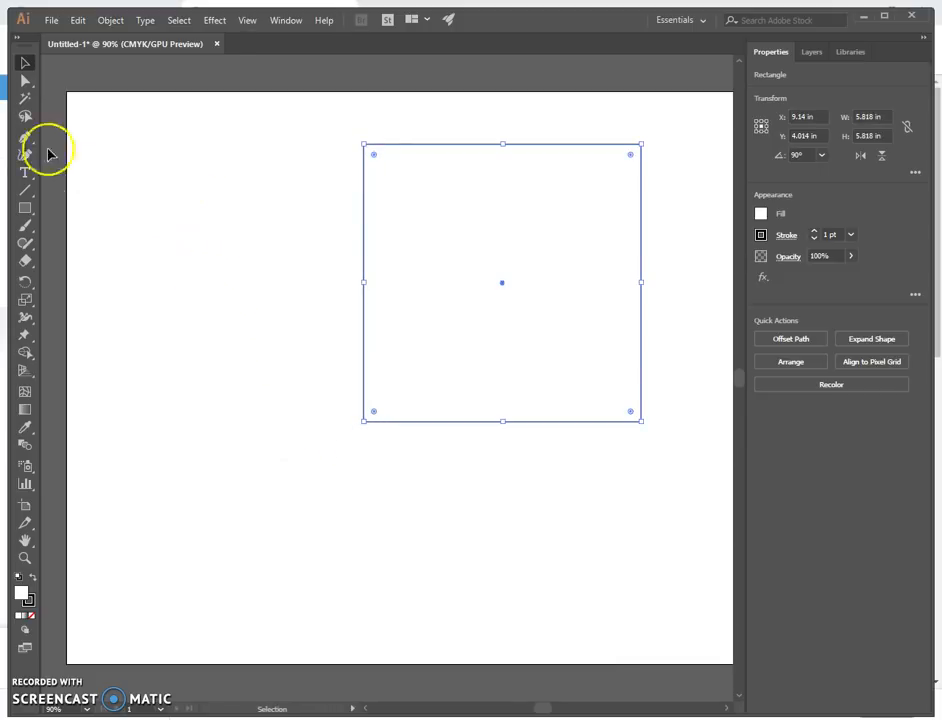
# Step: Draw a rounded rectangle about 3.5 by 4.1 in, increase its corner radius and place it beside the square at the artboard's upper left
pyautogui.click(26, 209)
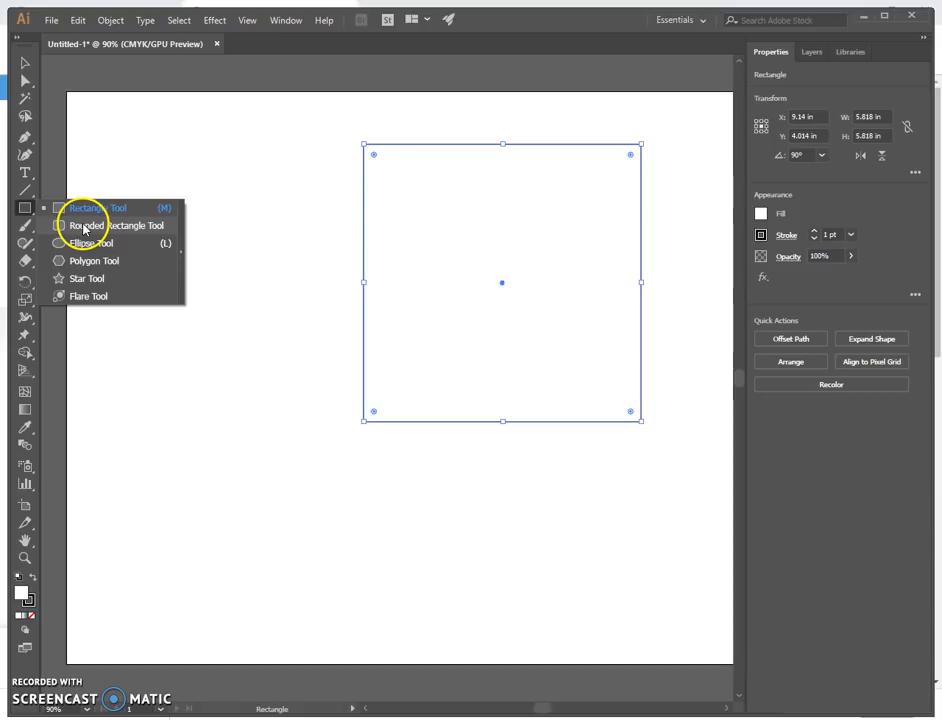
pyautogui.click(84, 227)
pyautogui.moveTo(168, 226); pyautogui.dragTo(334, 421)
pyautogui.moveTo(323, 242); pyautogui.dragTo(305, 255)
pyautogui.moveTo(253, 331); pyautogui.dragTo(235, 250)
# Step: Draw a circle about 2 in across with the Ellipse tool and move it inside the large square
pyautogui.click(26, 209)
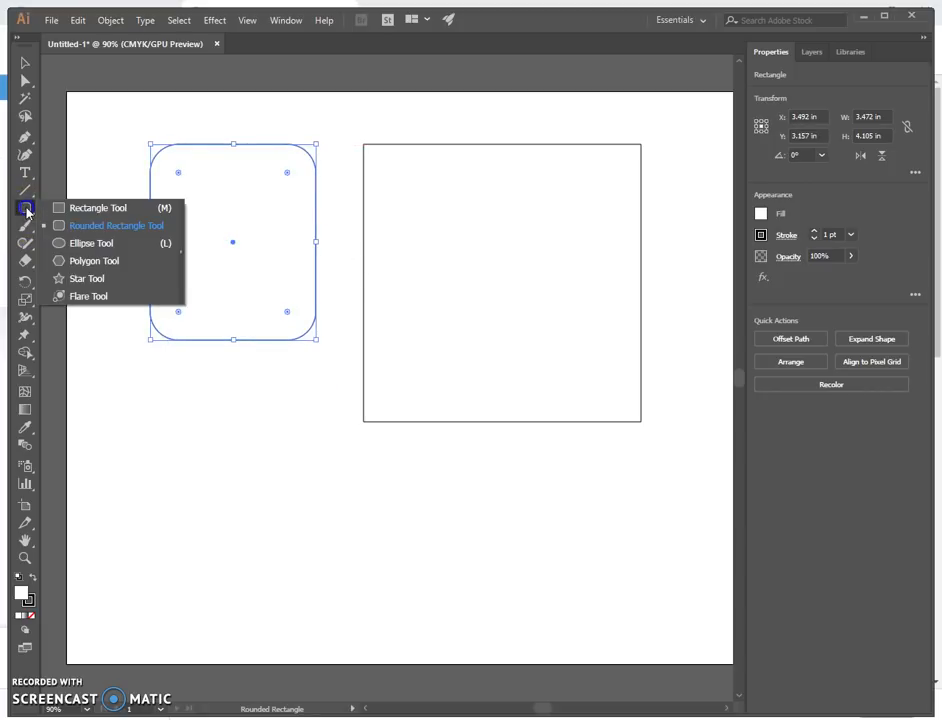
pyautogui.click(88, 244)
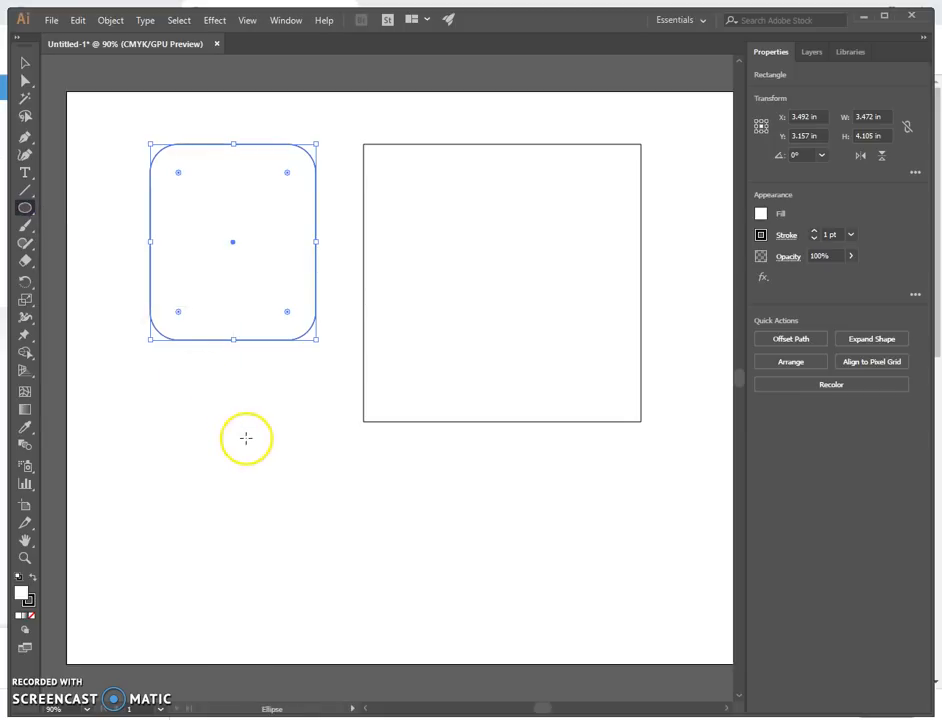
pyautogui.moveTo(231, 393); pyautogui.dragTo(140, 487)
pyautogui.moveTo(185, 447); pyautogui.dragTo(519, 270)
# Step: Draw a hexagon about 4.3 by 4.7 in below the rounded rectangle and a five-pointed star about 7.6 in wide across the middle
pyautogui.click(25, 207)
pyautogui.moveTo(28, 210); pyautogui.dragTo(105, 263)
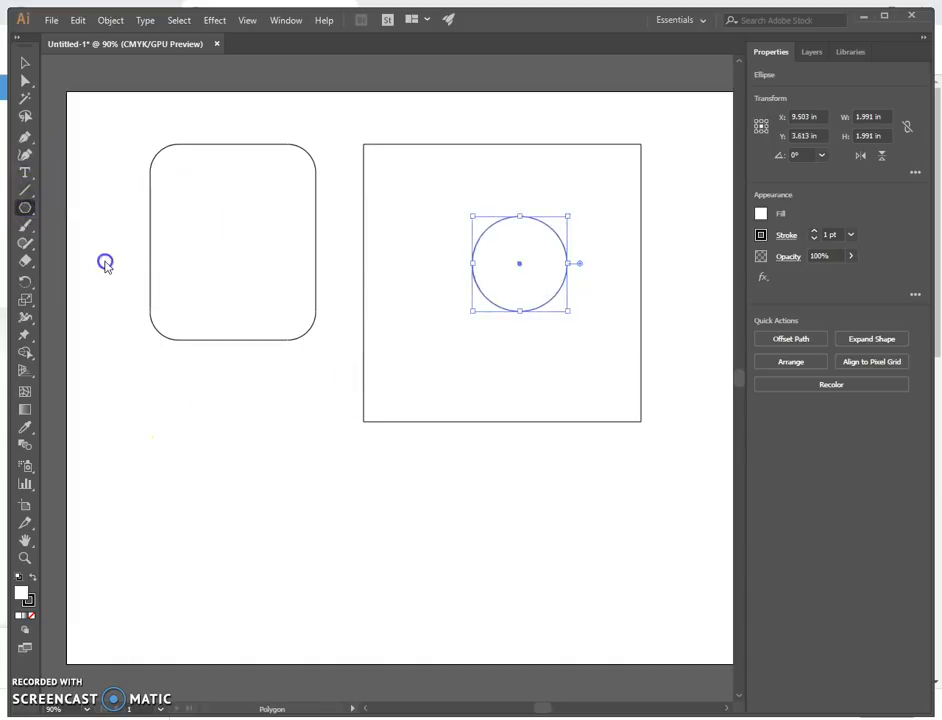
pyautogui.moveTo(189, 391); pyautogui.dragTo(232, 483)
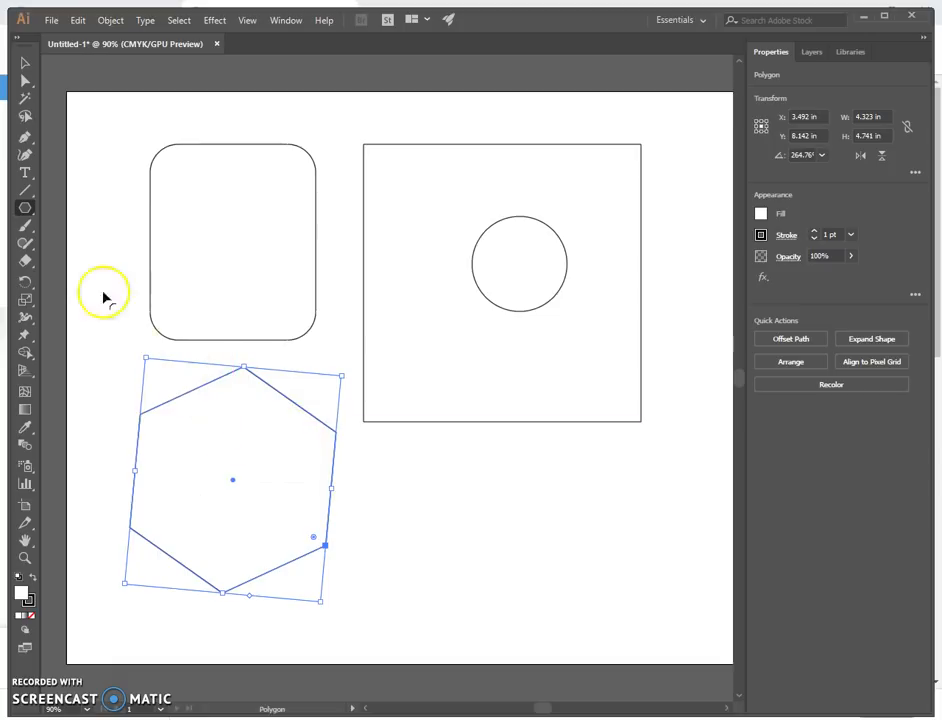
pyautogui.moveTo(24, 207); pyautogui.dragTo(65, 276)
pyautogui.moveTo(406, 385); pyautogui.dragTo(530, 529)
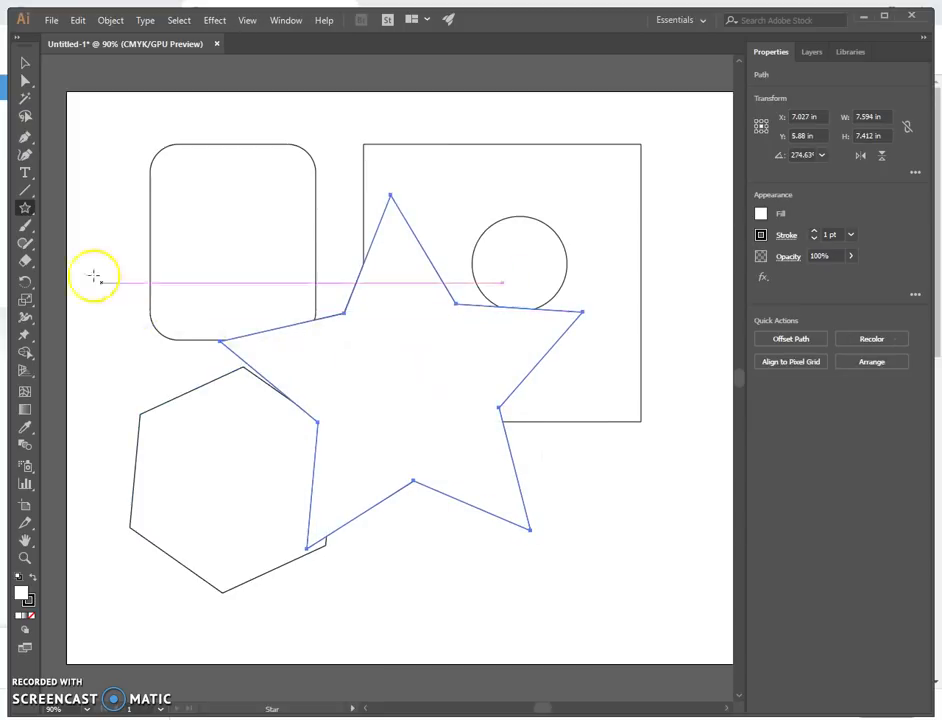
# Step: Delete the star, hexagon, rounded rectangle, circle and large square to clear the artboard
pyautogui.click(25, 64)
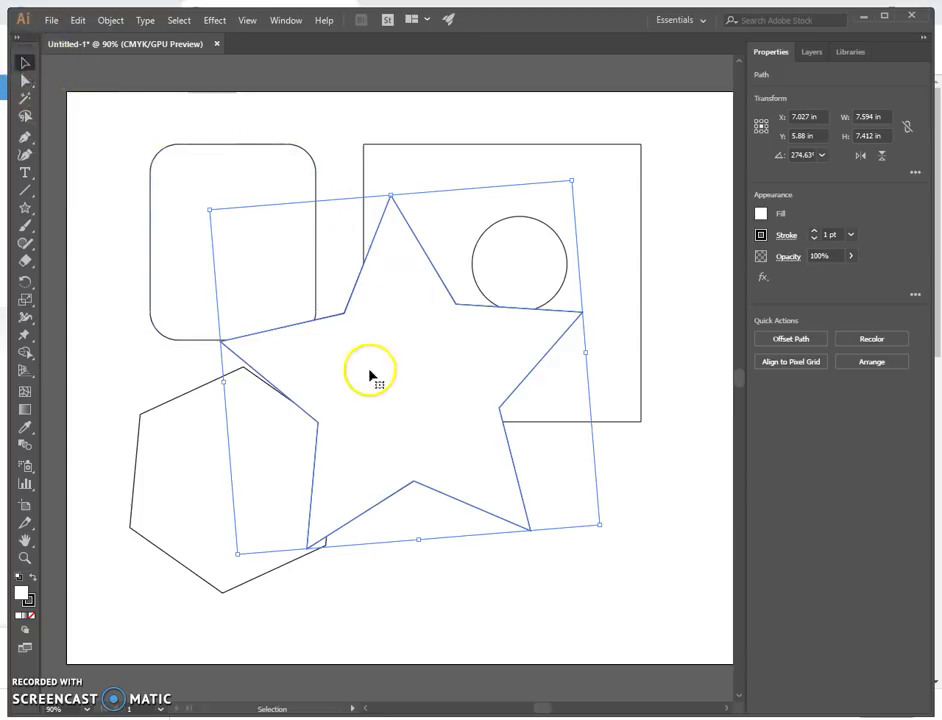
pyautogui.press('Delete')
pyautogui.click(298, 437)
pyautogui.press('Delete')
pyautogui.click(290, 284)
pyautogui.press('Delete')
pyautogui.click(535, 274)
pyautogui.press('Delete')
pyautogui.click(486, 326)
pyautogui.press('Delete')
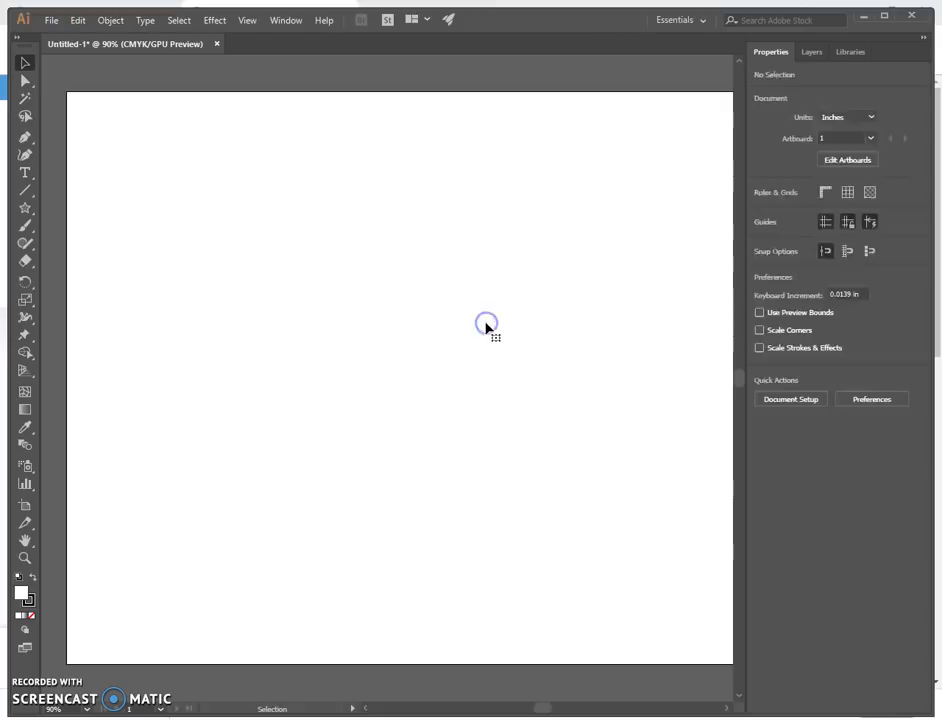
# Step: Create a nine-pointed star about 7.9 in wide on the upper artboard and draw a smaller one about 3.3 in wide inside it
pyautogui.click(25, 208)
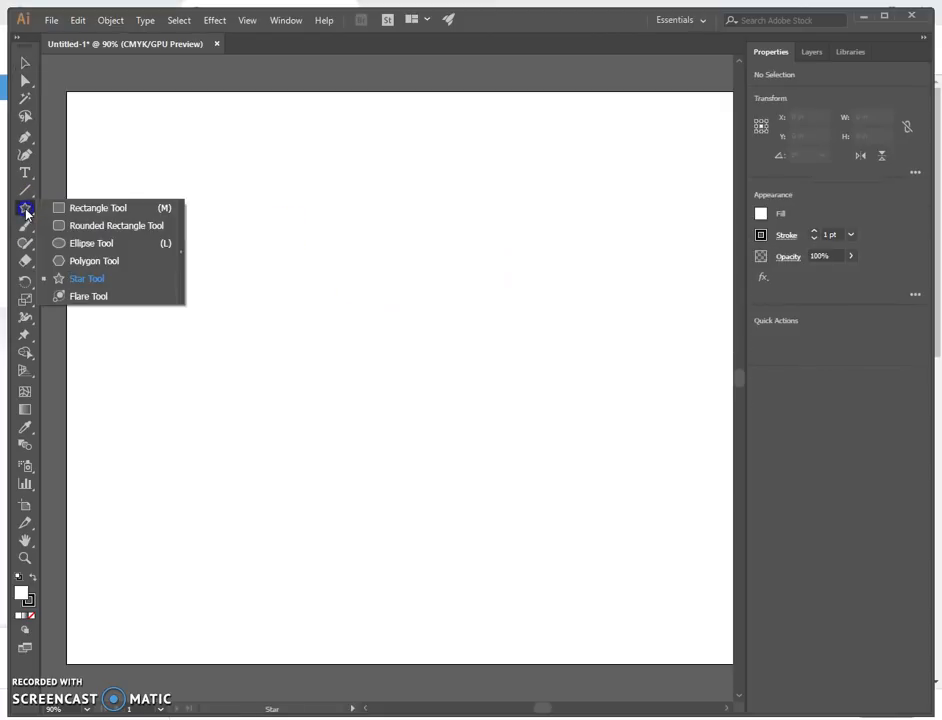
pyautogui.click(111, 278)
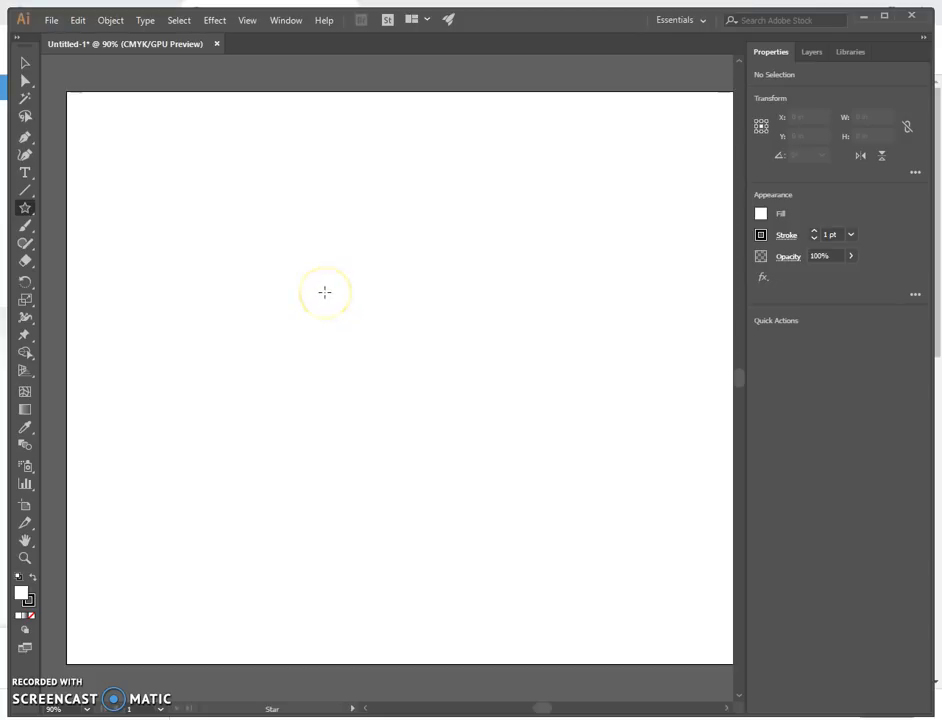
pyautogui.click(325, 292)
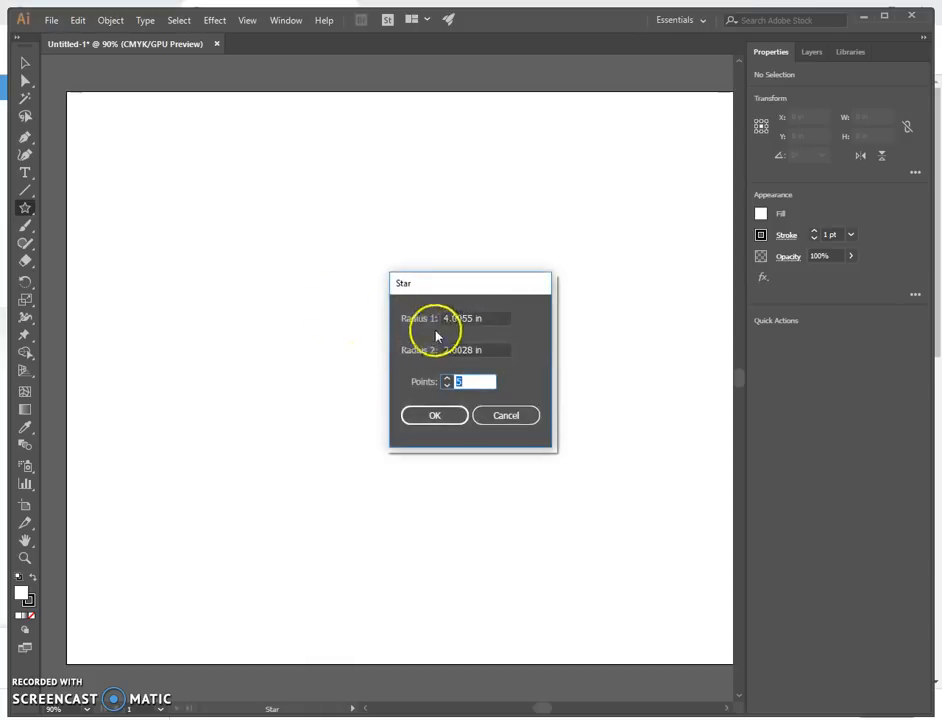
pyautogui.click(447, 378)
pyautogui.click(449, 379)
pyautogui.click(449, 379)
pyautogui.click(449, 379)
pyautogui.click(433, 418)
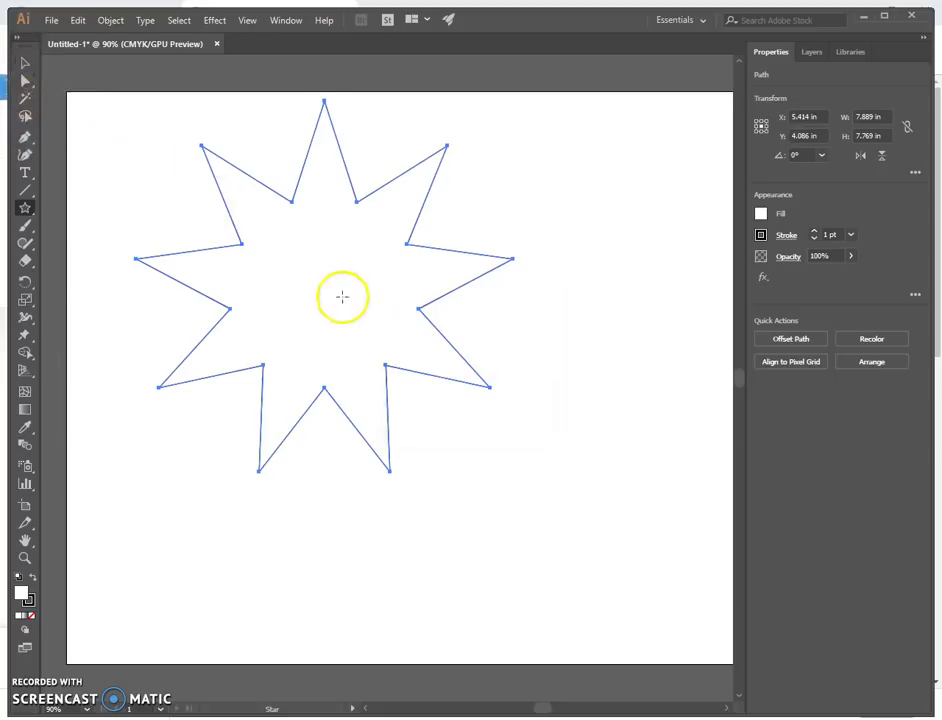
pyautogui.moveTo(324, 286); pyautogui.dragTo(400, 365)
# Step: Create a three-sided polygon with a 2.3806 in radius and move the triangle to the lower right of the stars
pyautogui.moveTo(25, 207); pyautogui.dragTo(88, 275)
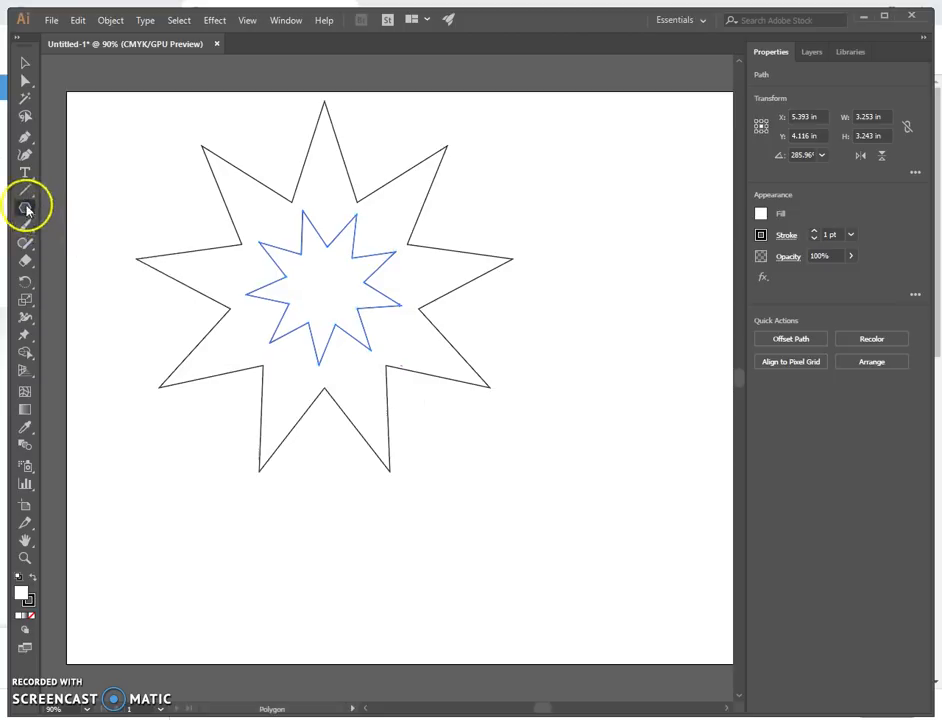
pyautogui.click(452, 442)
pyautogui.click(441, 365)
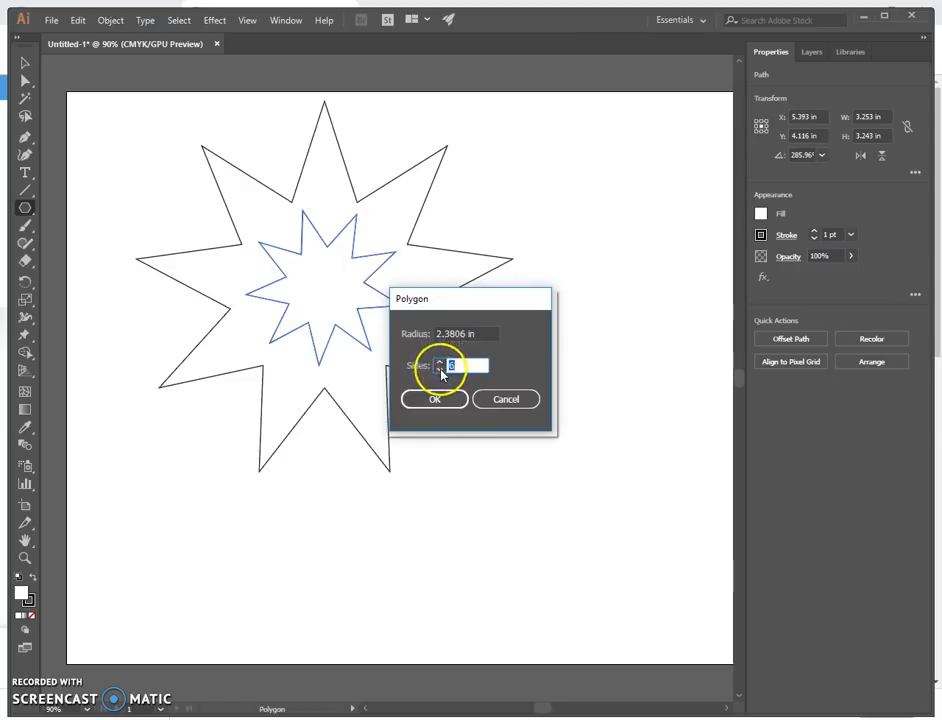
pyautogui.click(439, 400)
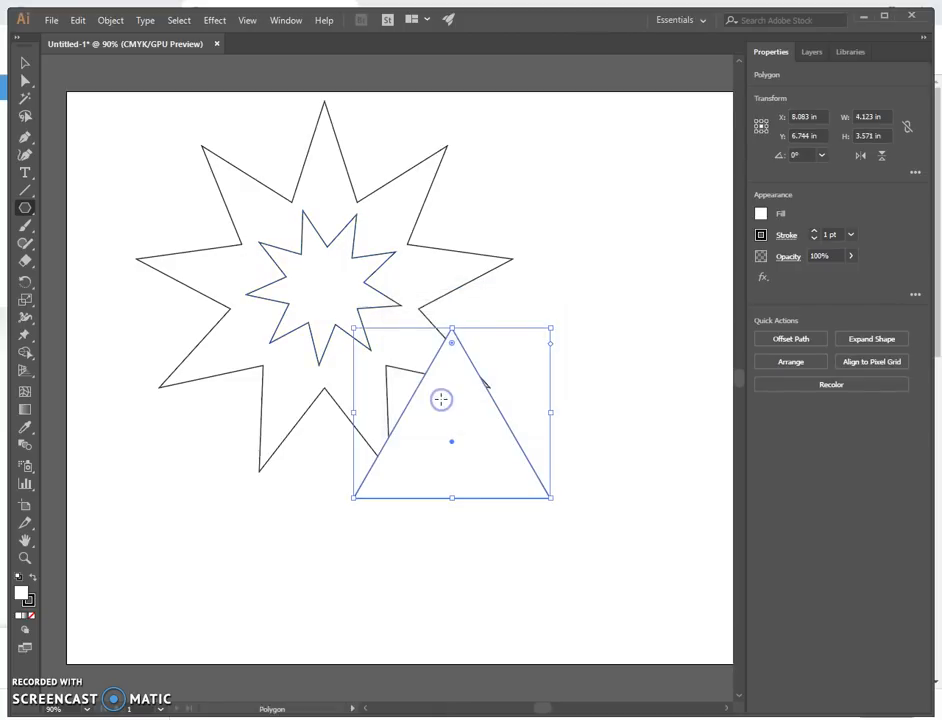
pyautogui.moveTo(451, 445); pyautogui.dragTo(522, 498)
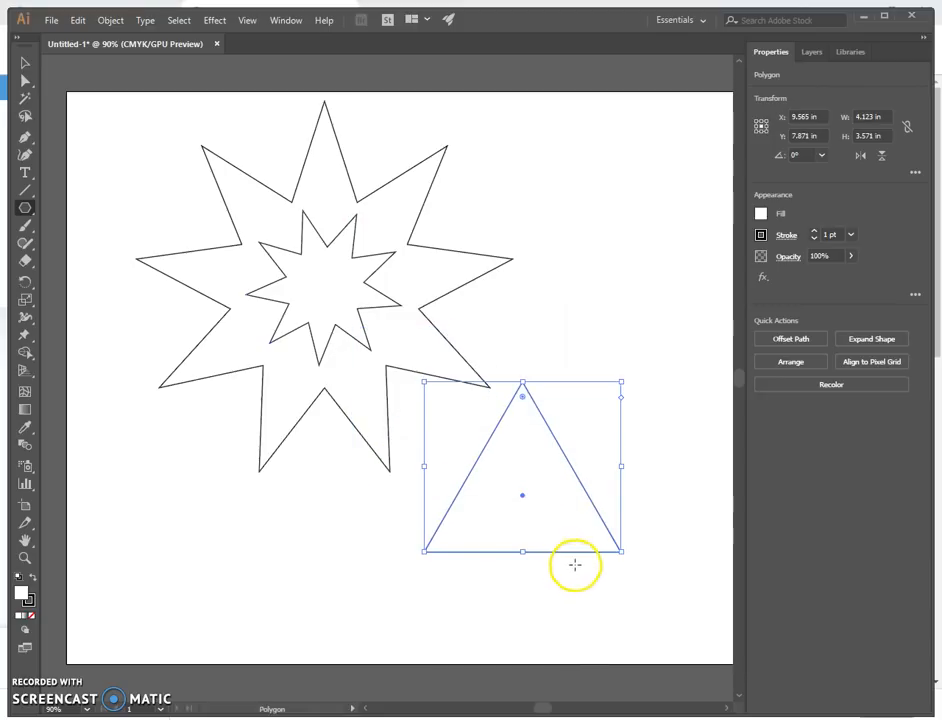
# Step: Create a circle 3 in wide and 3 in high with the Ellipse tool and move it to the artboard's lower-left corner
pyautogui.click(26, 208)
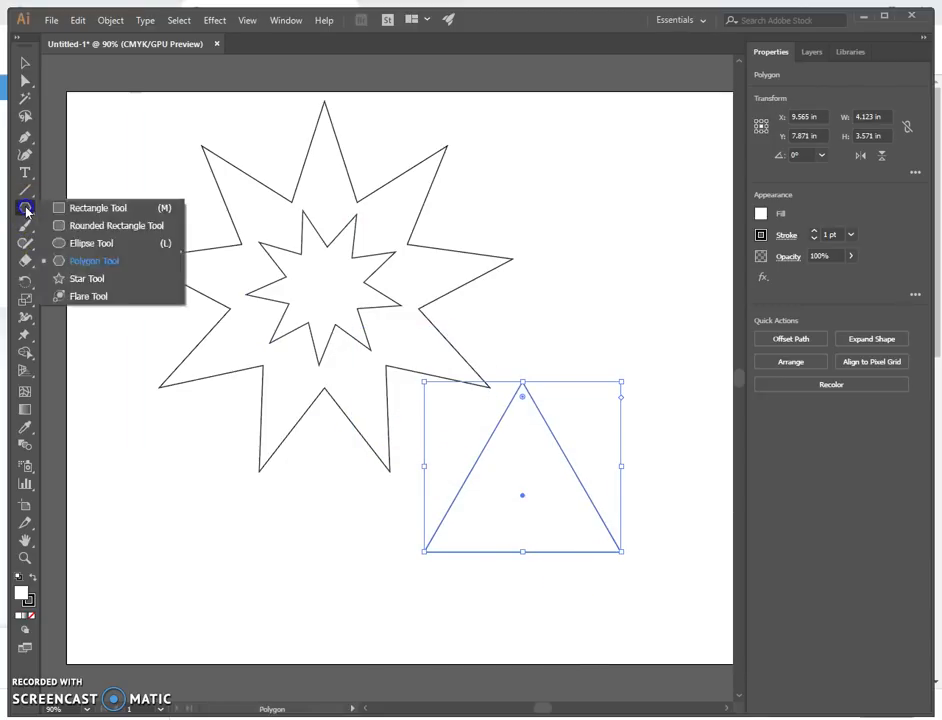
pyautogui.click(94, 244)
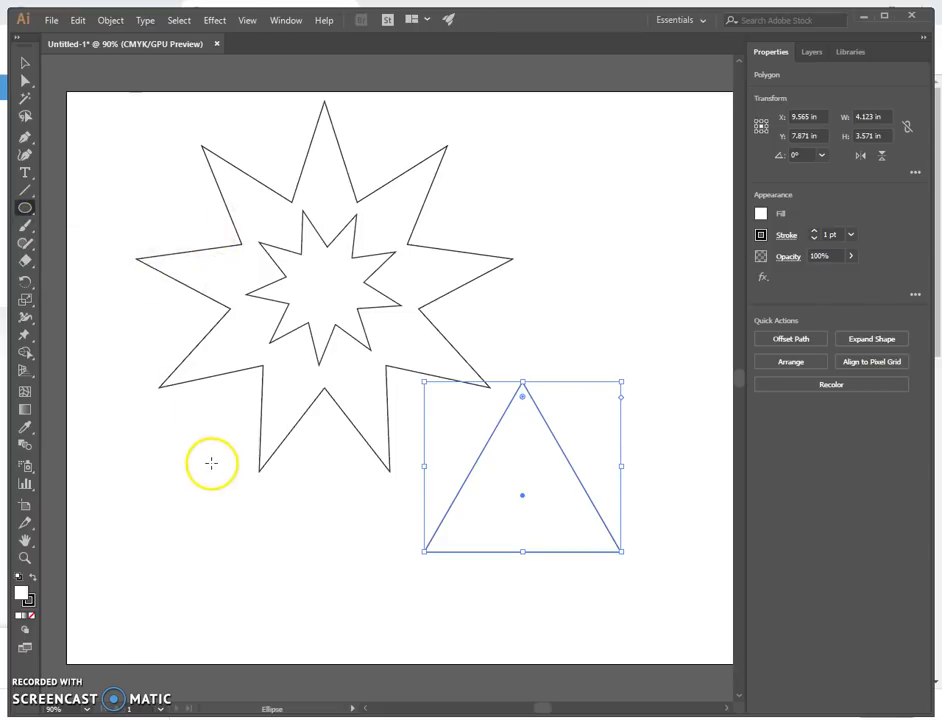
pyautogui.click(375, 436)
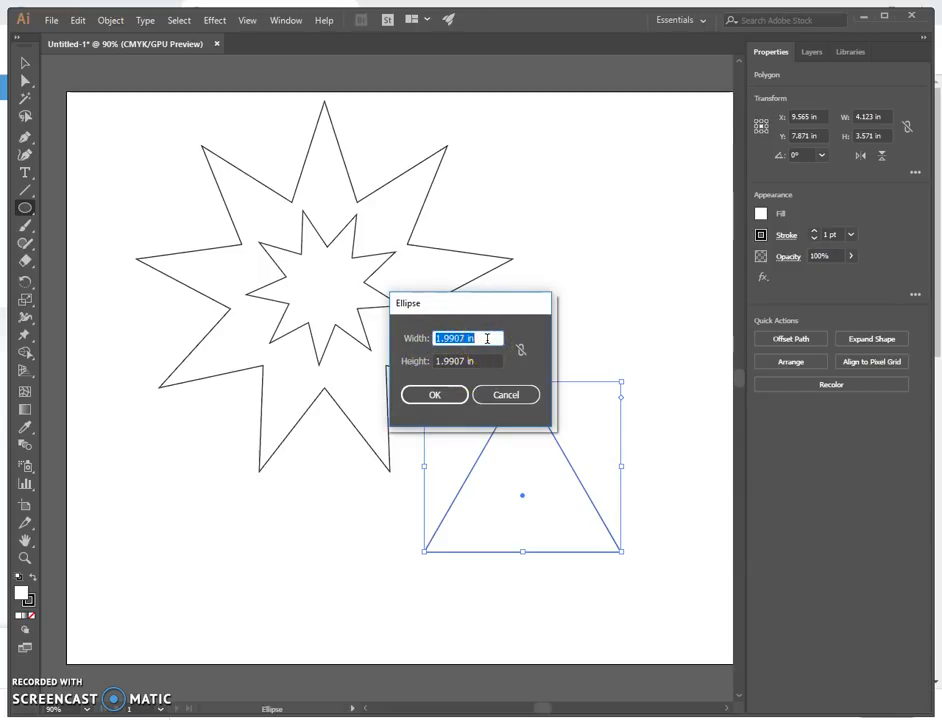
pyautogui.write('3')
pyautogui.press('Tab')
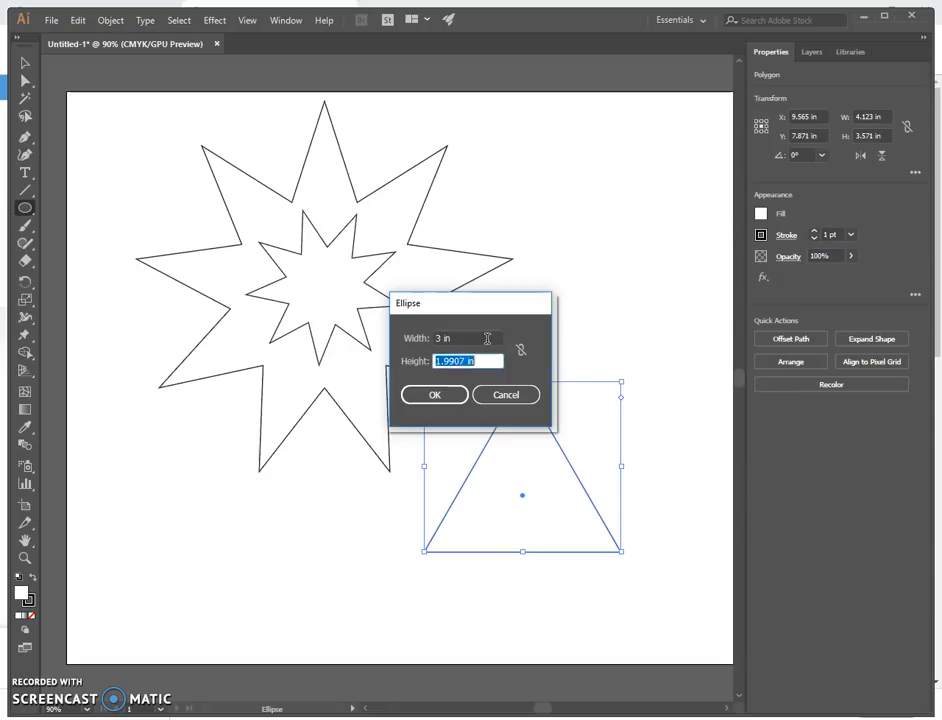
pyautogui.write('3')
pyautogui.click(432, 395)
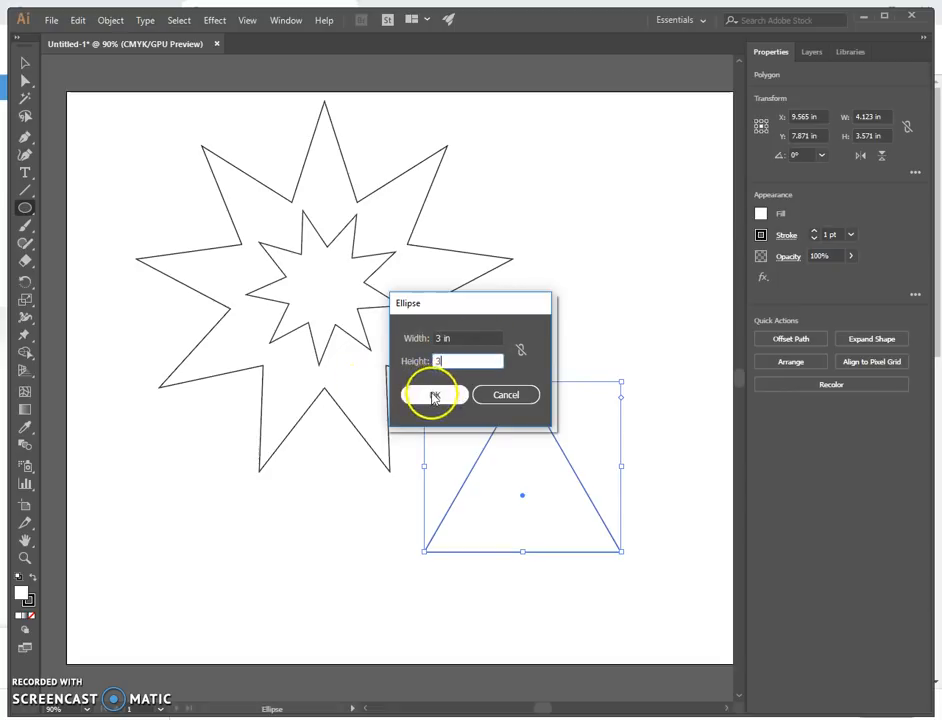
pyautogui.moveTo(269, 546); pyautogui.dragTo(163, 552)
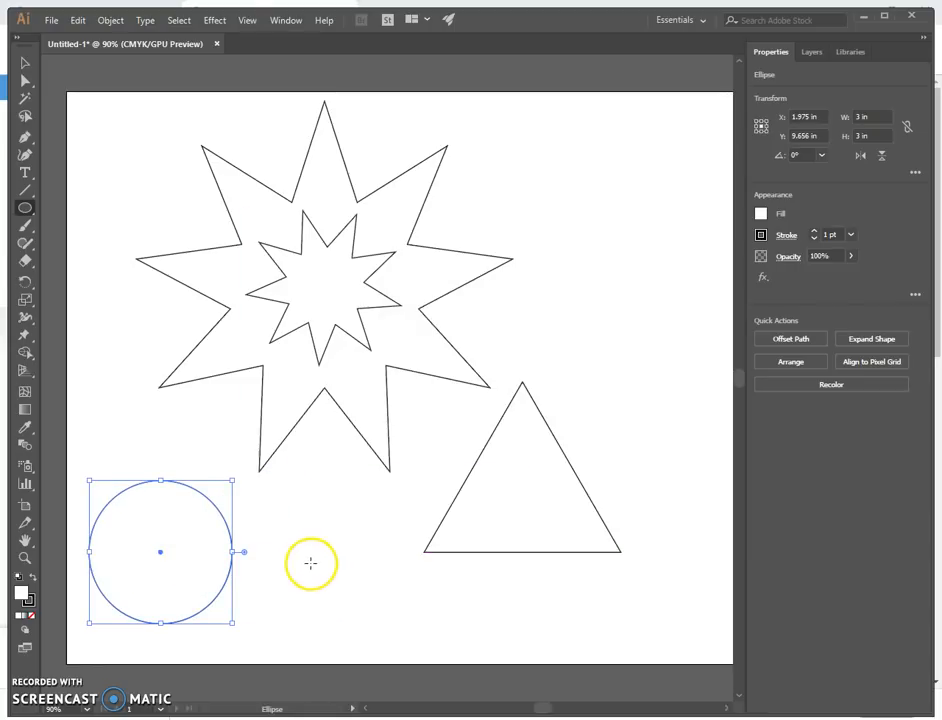